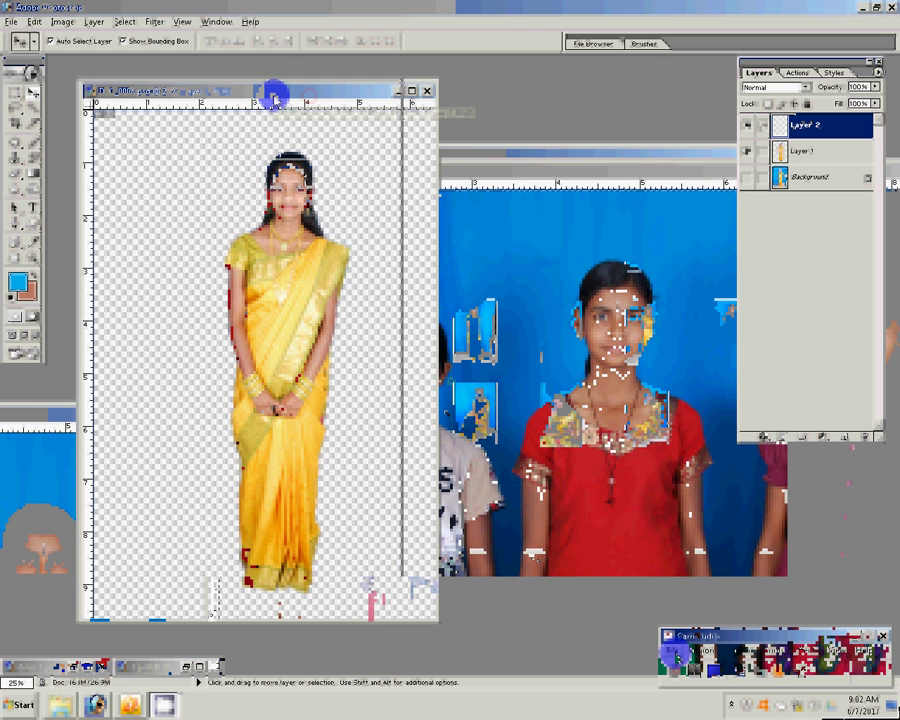
Cycle through the open documents and bring the drass 1.psd curtain group photo to the front.
{"action": "left_click_drag", "start_coordinate": [273, 92], "coordinate": [243, 92]}
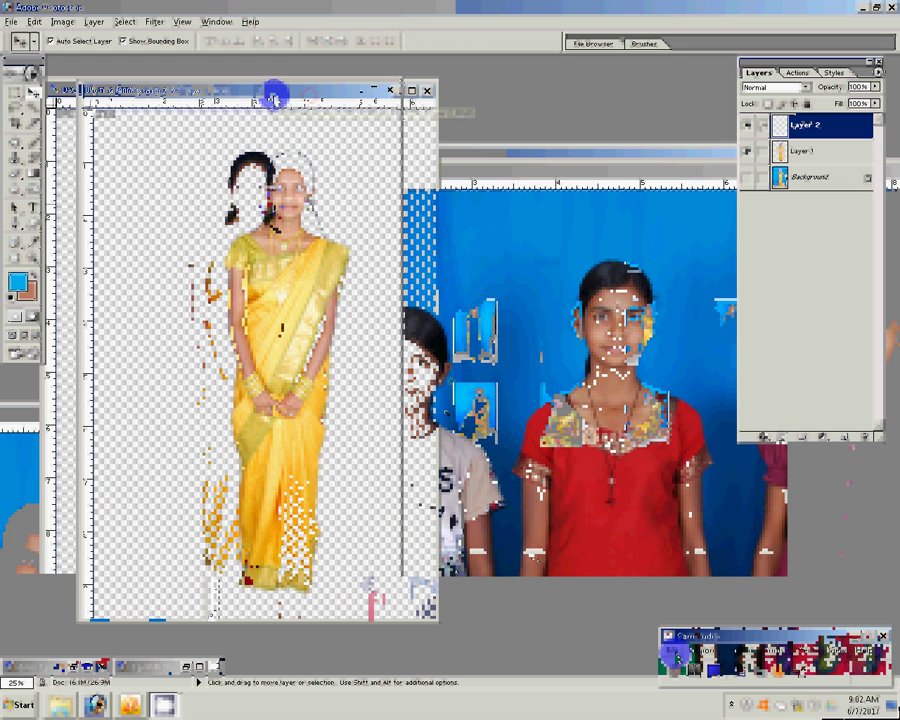
{"action": "key", "text": "ctrl+Tab"}
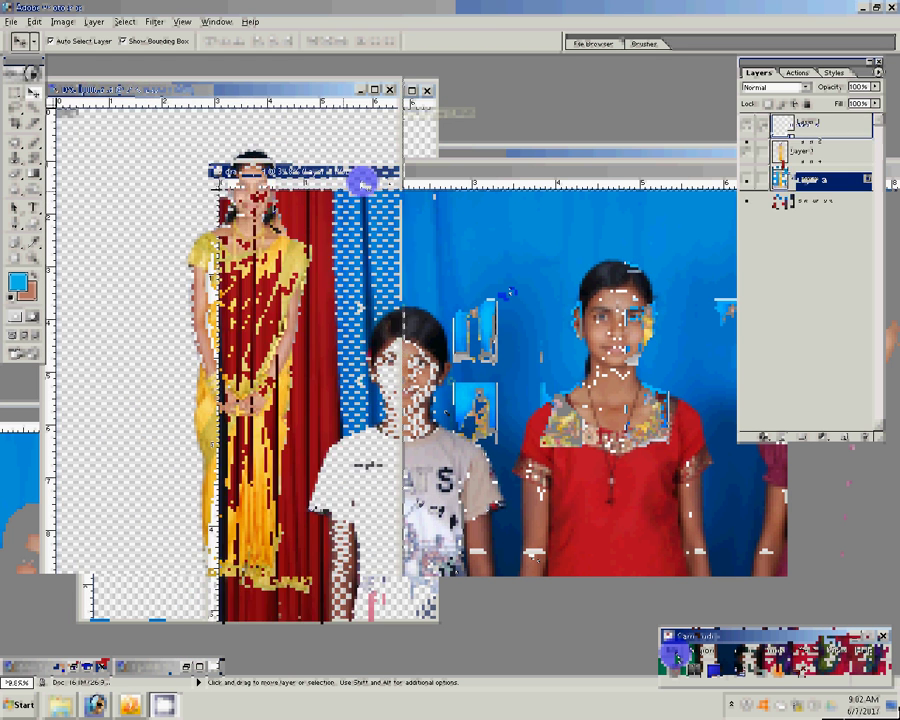
{"action": "left_click", "coordinate": [362, 183]}
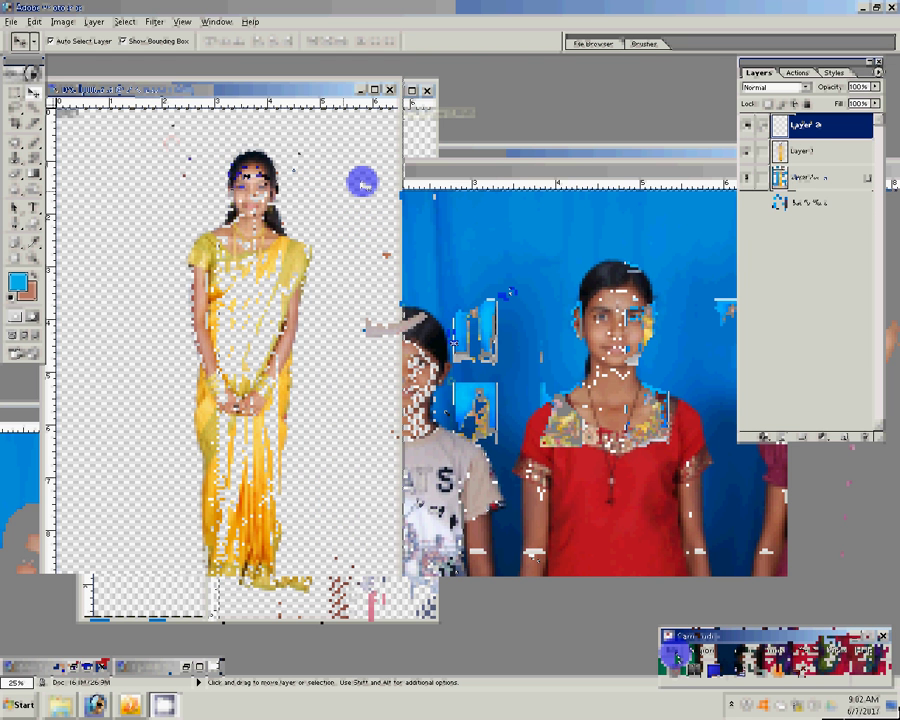
{"action": "left_click", "coordinate": [499, 243]}
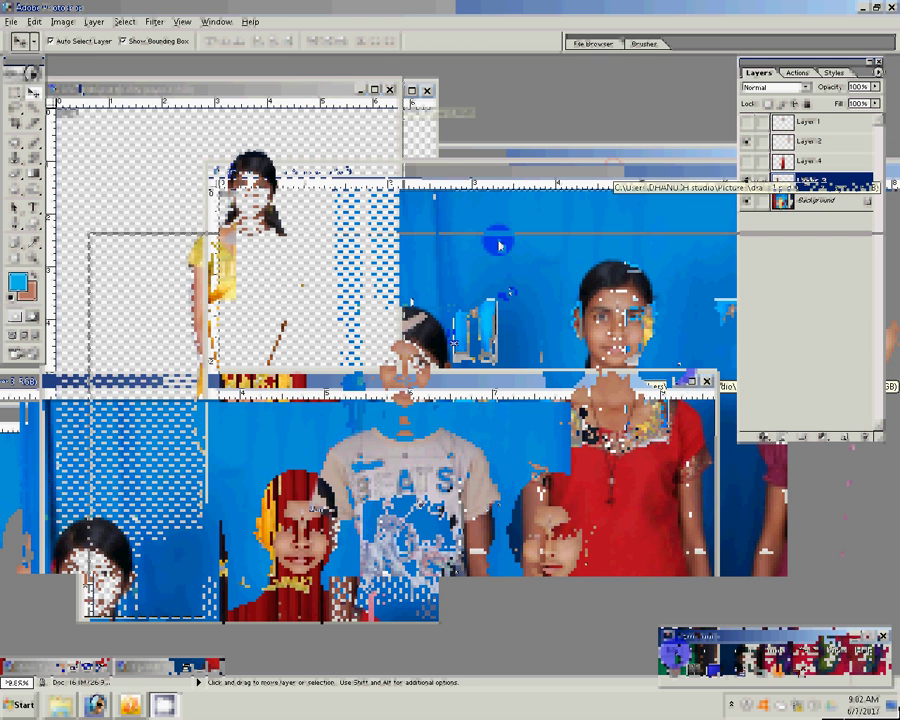
Zoom the group photo out and back in, then bring the DSC_0006 saree portrait forward.
{"action": "key", "text": "z"}
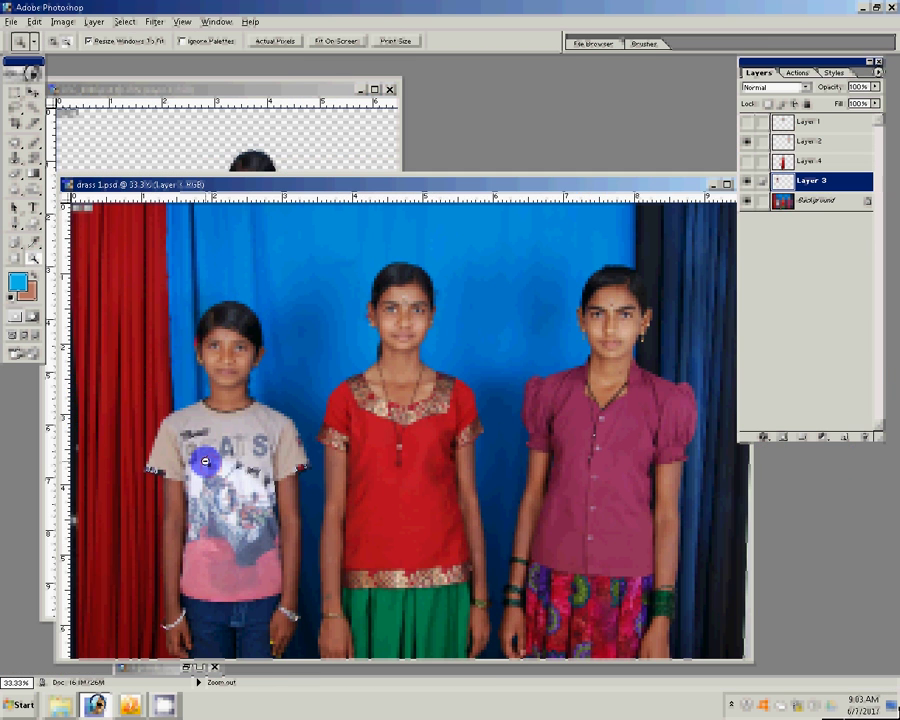
{"action": "left_click", "coordinate": [205, 461]}
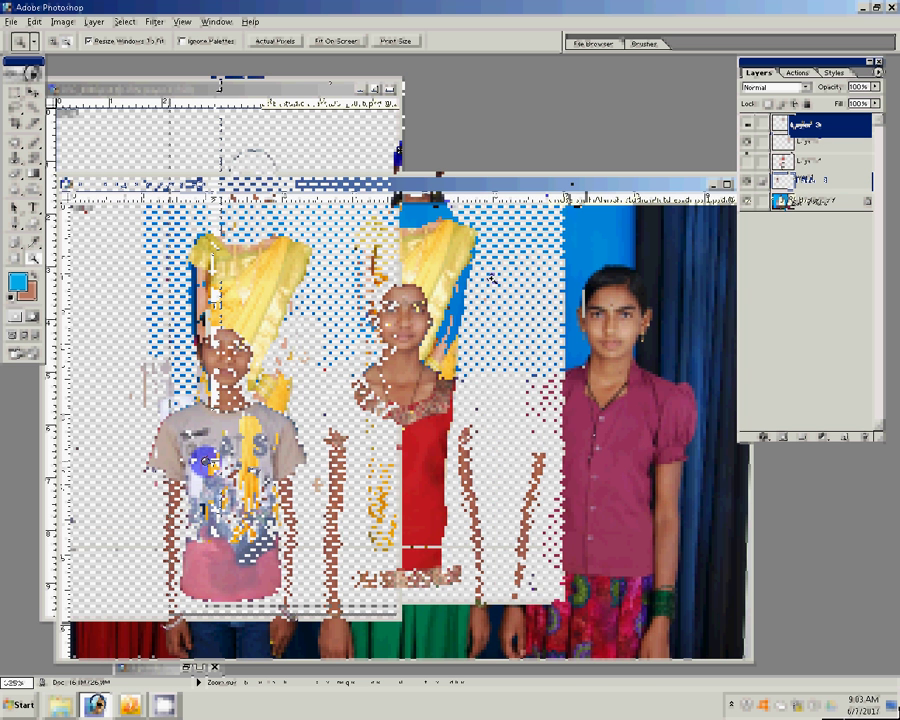
{"action": "left_click", "coordinate": [205, 461]}
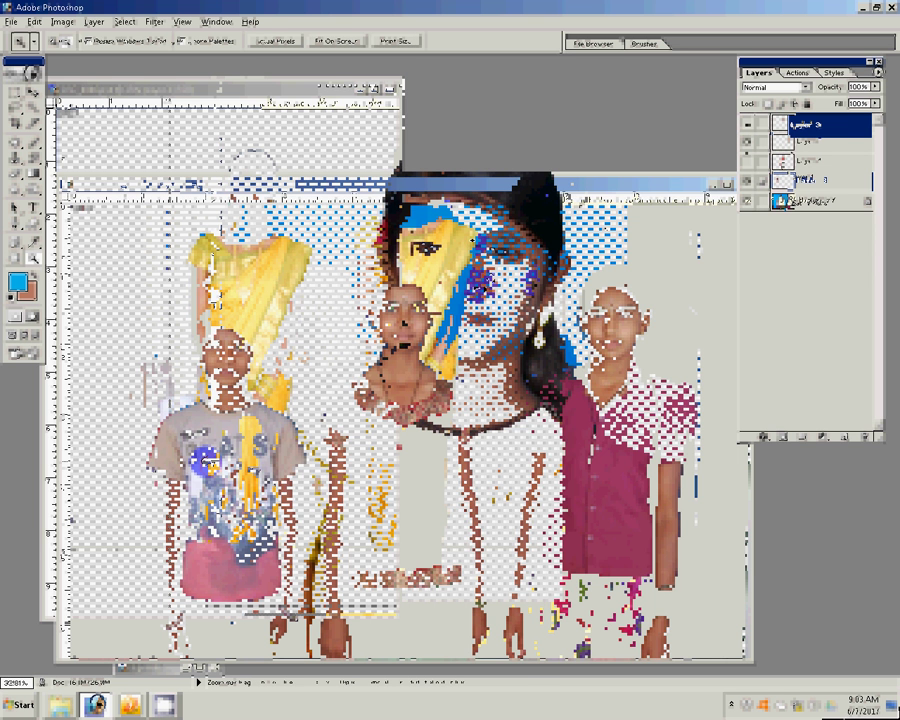
{"action": "left_click", "coordinate": [576, 137]}
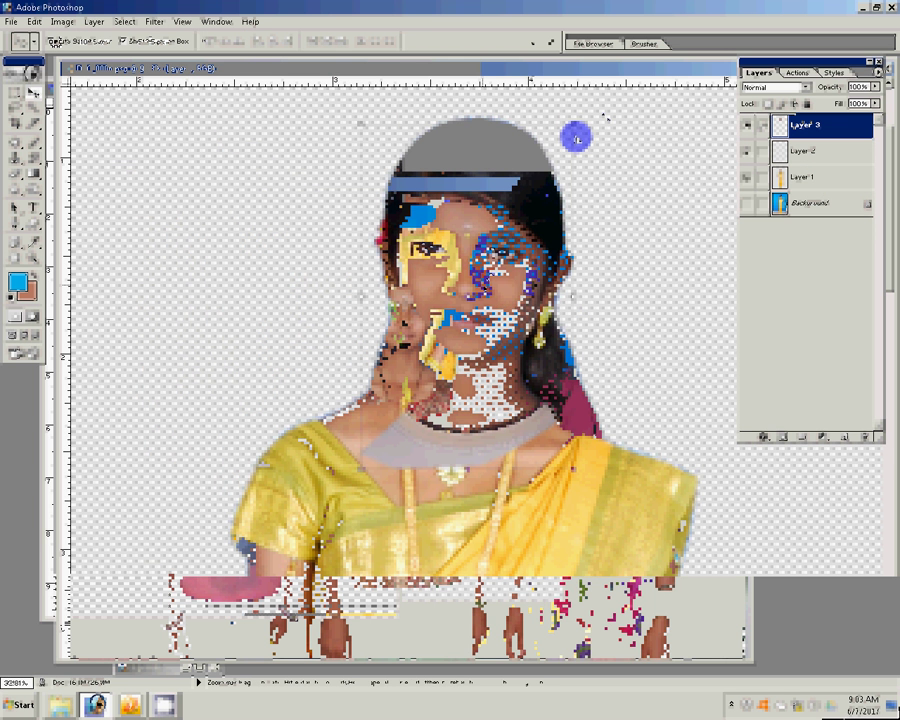
Start a free transform on Layer 3 twice and end it without changes.
{"action": "left_click", "coordinate": [587, 129]}
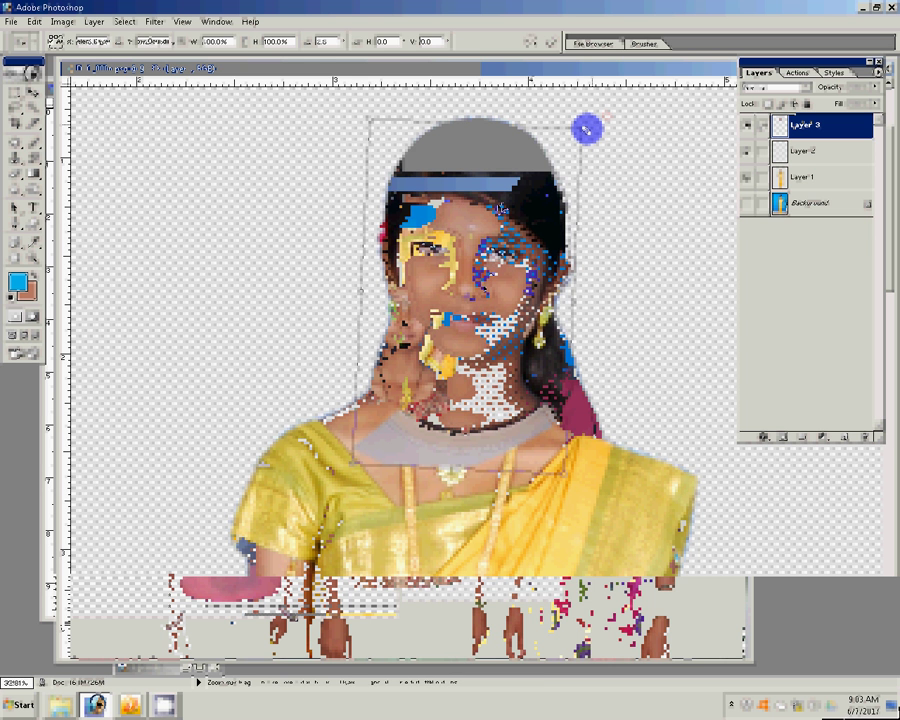
{"action": "key", "text": "Return"}
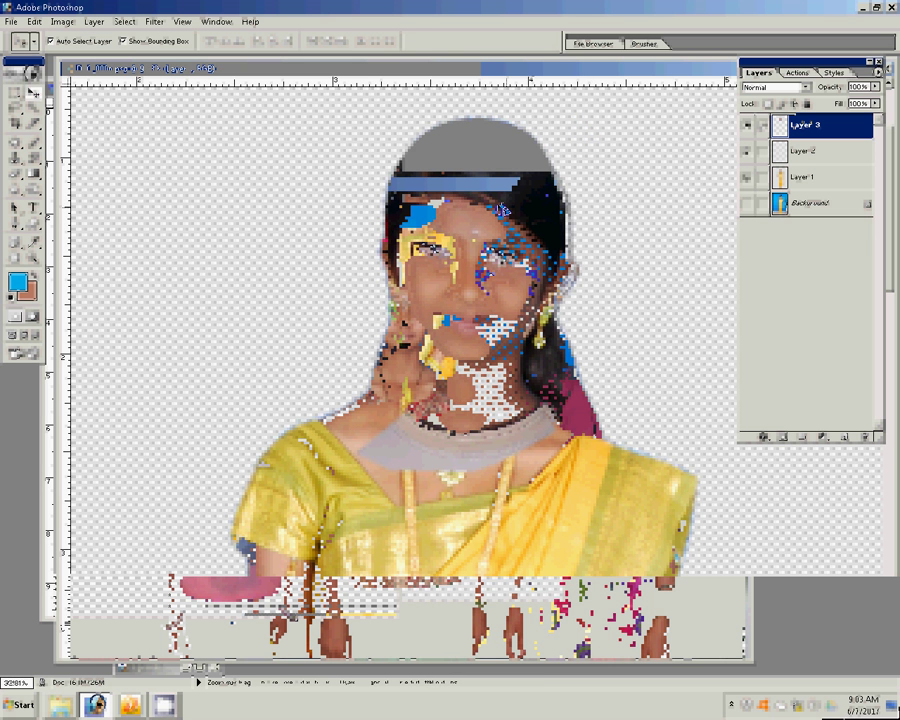
{"action": "left_click", "coordinate": [585, 128]}
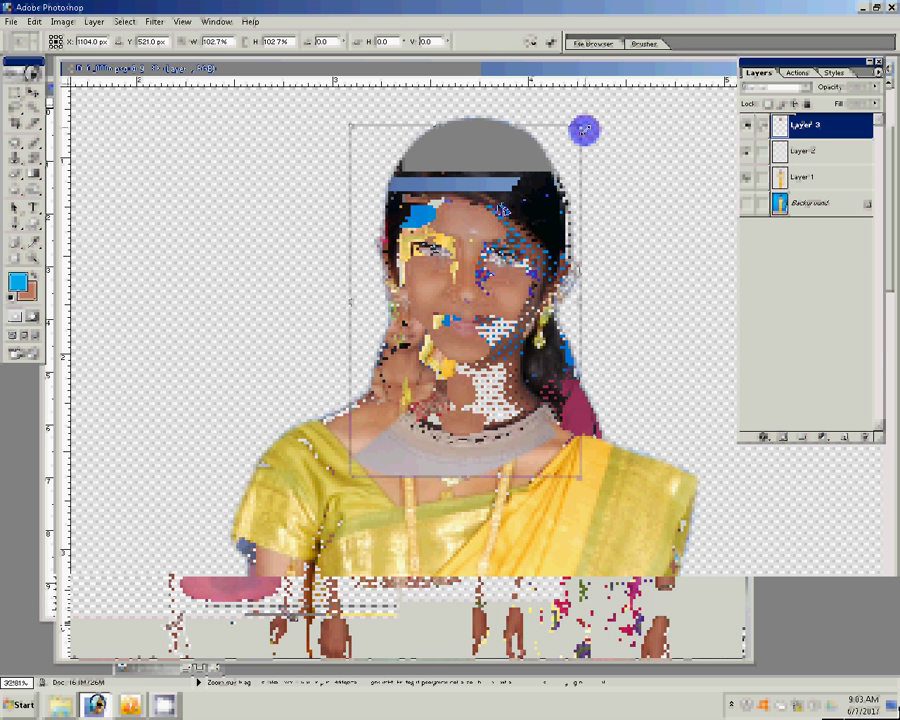
{"action": "key", "text": "Return"}
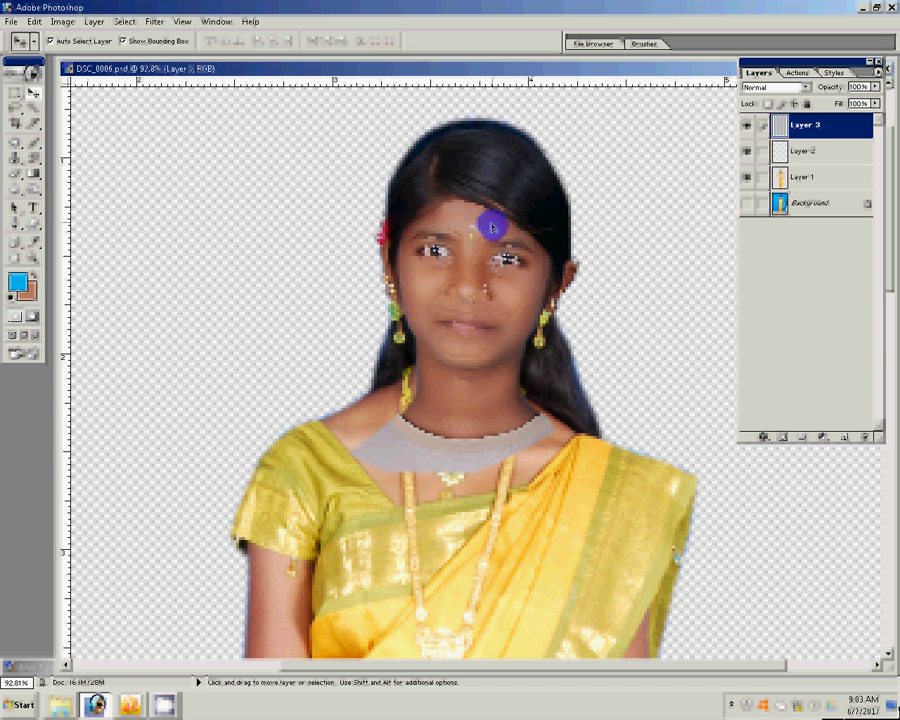
Shift Layer 3 upward and brighten it with Levels midtones at 1.08.
{"action": "left_click_drag", "start_coordinate": [492, 228], "coordinate": [549, 200]}
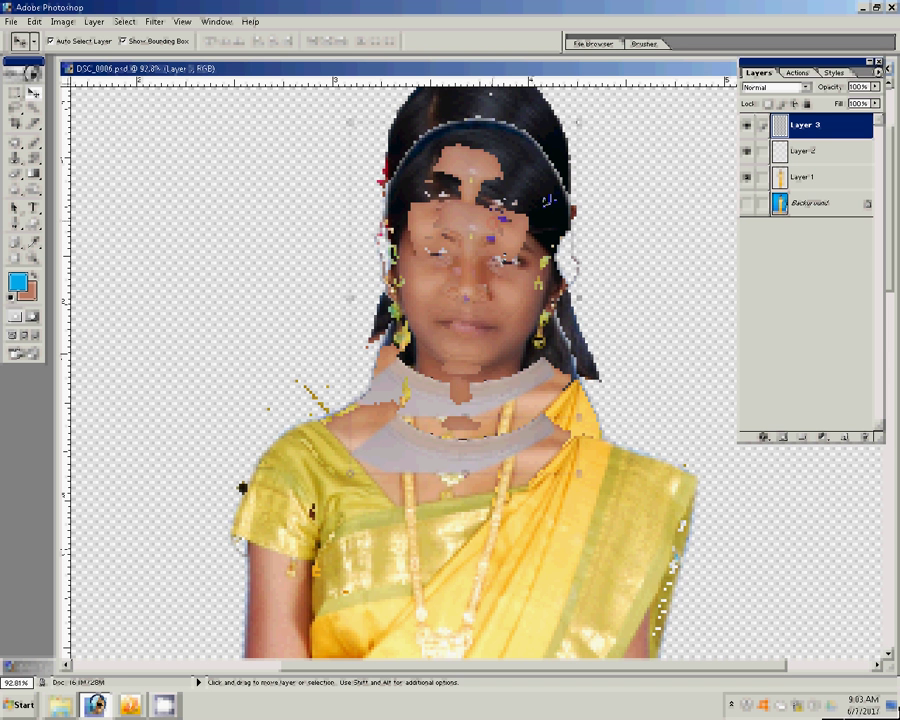
{"action": "key", "text": "ctrl+l"}
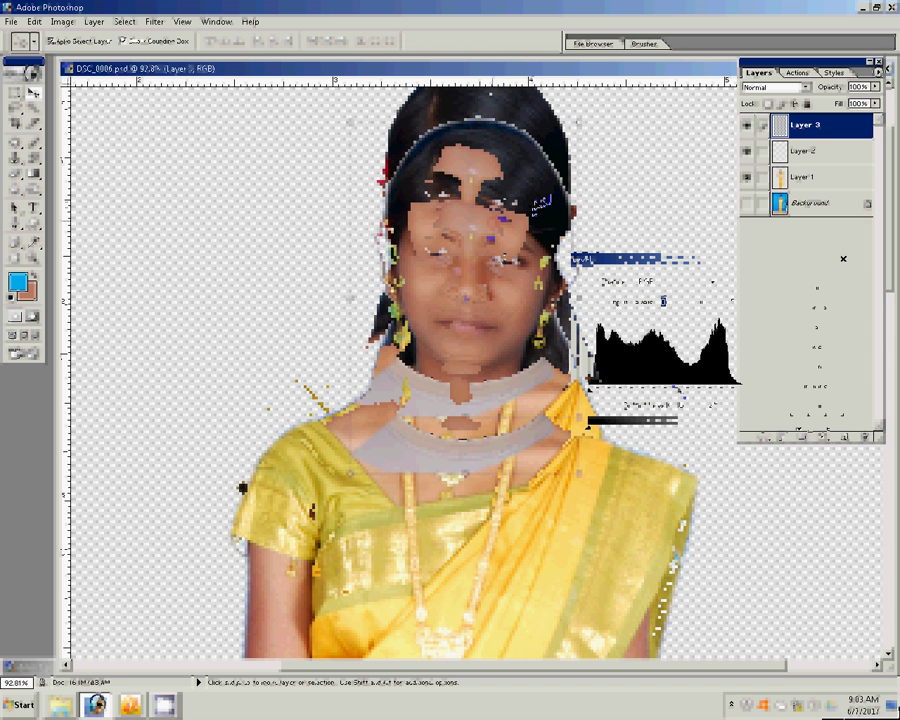
{"action": "left_click_drag", "start_coordinate": [679, 390], "coordinate": [673, 394]}
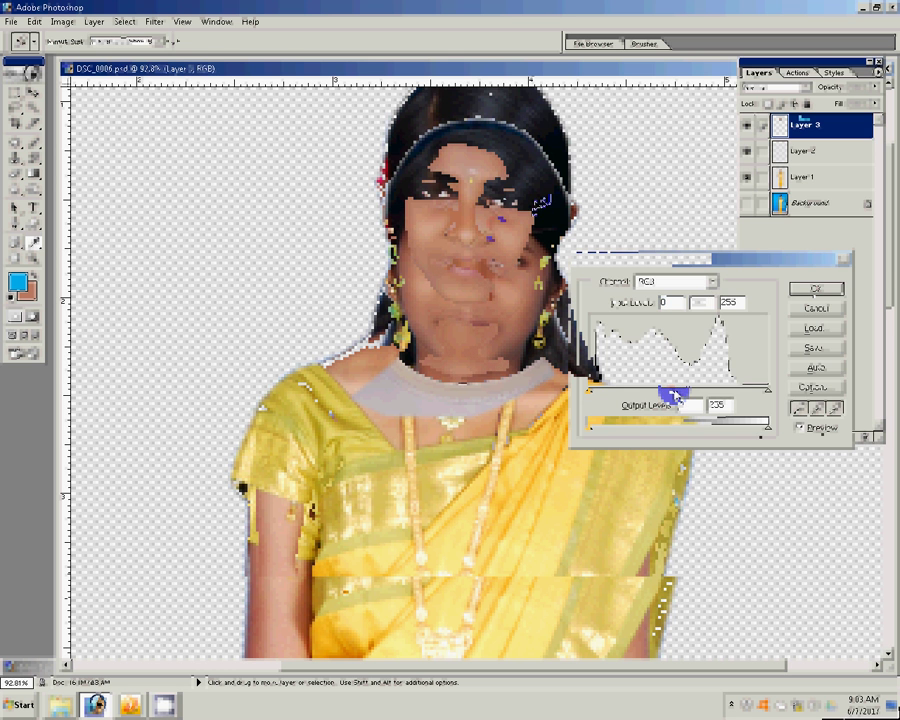
{"action": "left_click", "coordinate": [800, 73]}
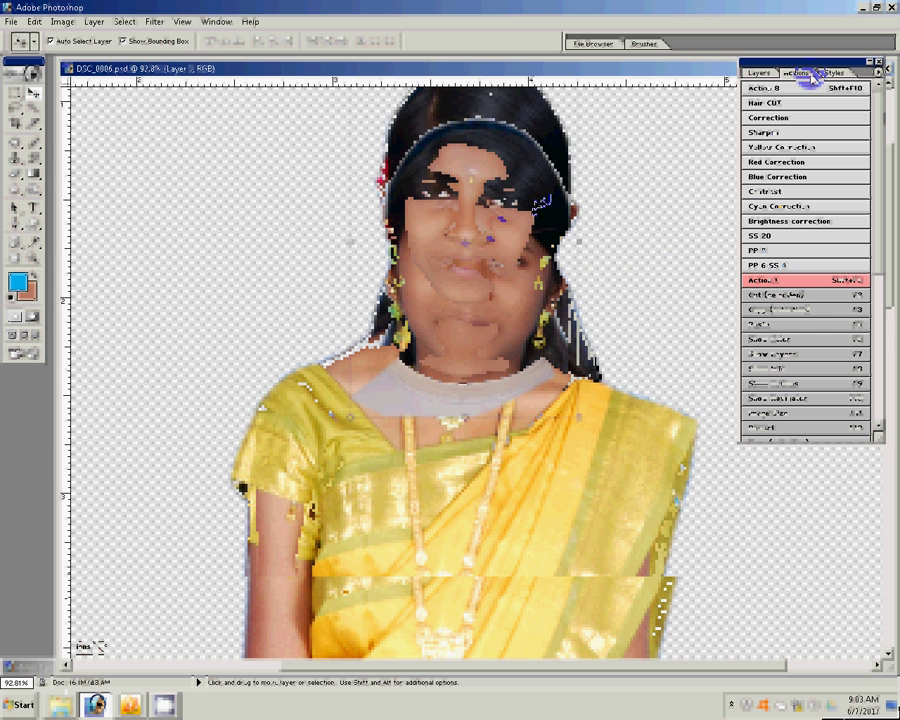
Run the Correction action, then paint the neck clean around the necklace with a size-60 brush.
{"action": "left_click", "coordinate": [776, 118]}
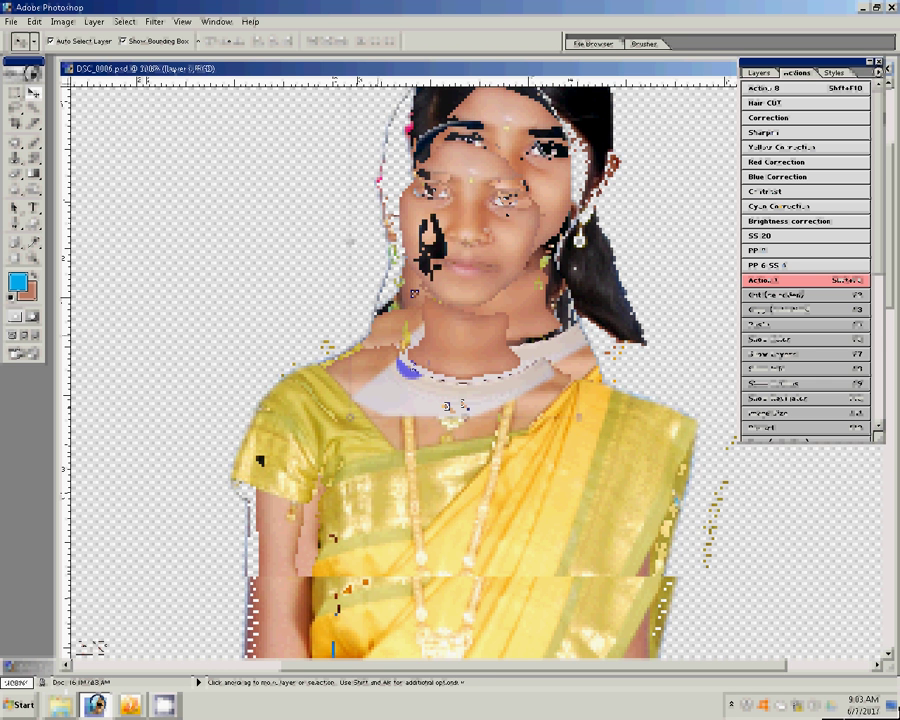
{"action": "key", "text": "b"}
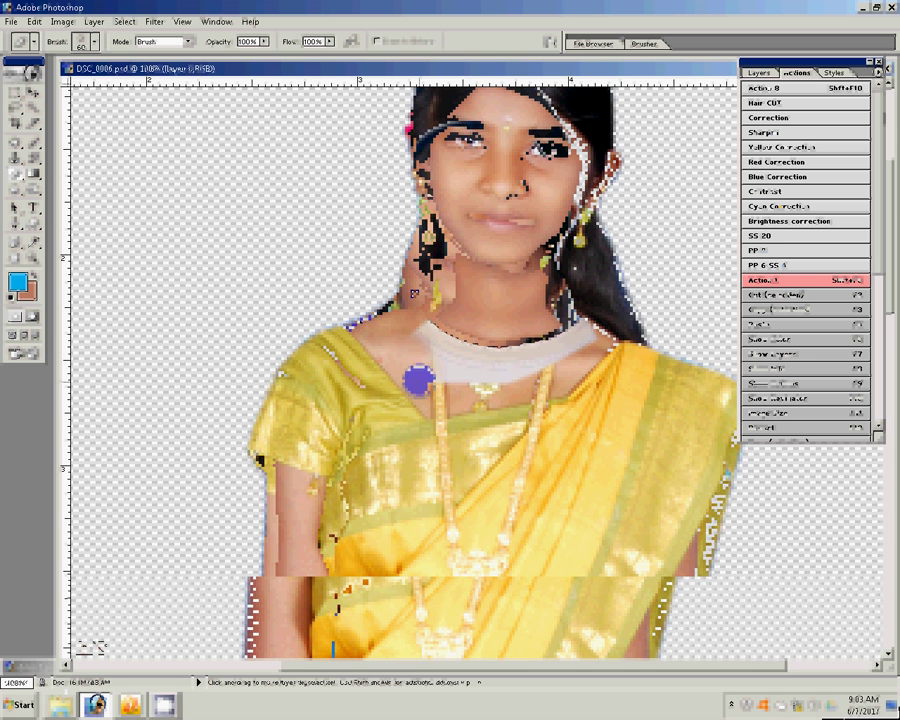
{"action": "key", "text": "bracketright"}
{"action": "left_click_drag", "start_coordinate": [426, 297], "coordinate": [484, 356]}
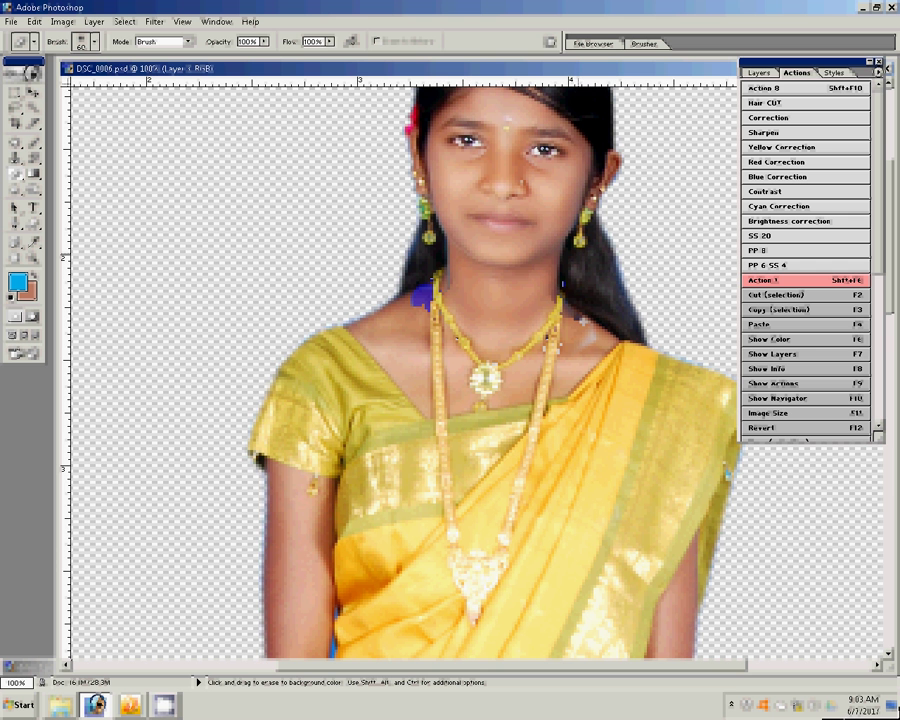
{"action": "left_click", "coordinate": [634, 246]}
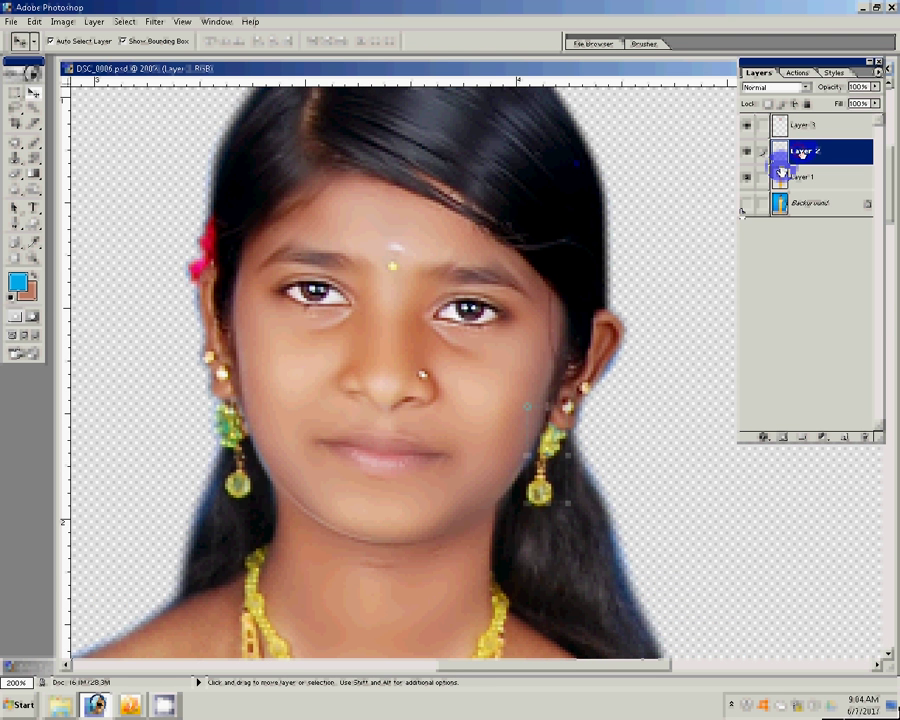
Move Layer 2 above Layer 3 and reposition the copied earring below the ear.
{"action": "left_click_drag", "start_coordinate": [801, 153], "coordinate": [802, 125]}
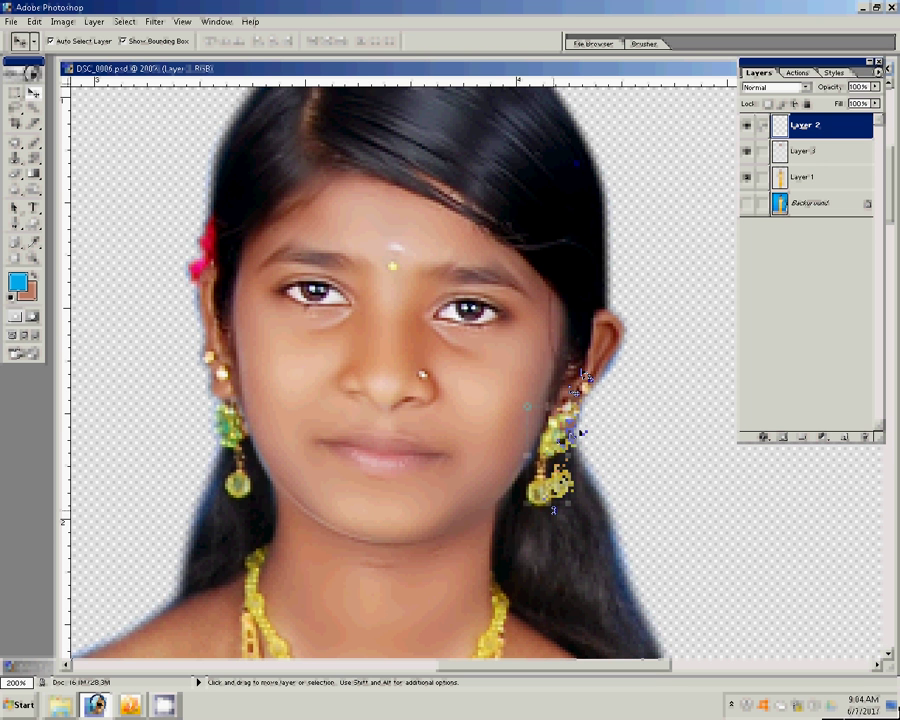
{"action": "left_click_drag", "start_coordinate": [582, 426], "coordinate": [568, 437]}
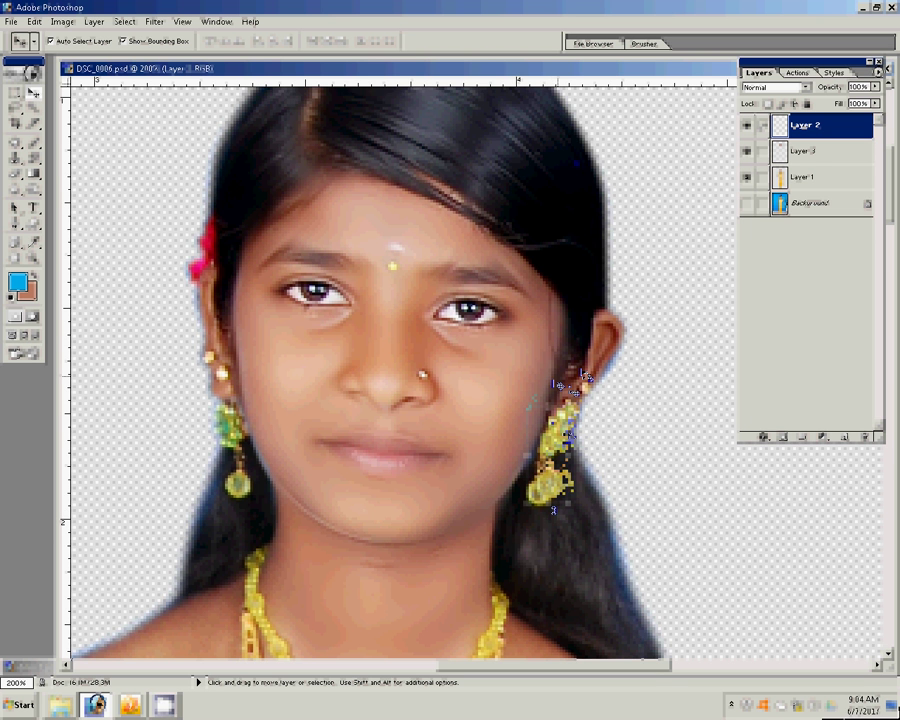
{"action": "double_click", "coordinate": [805, 177]}
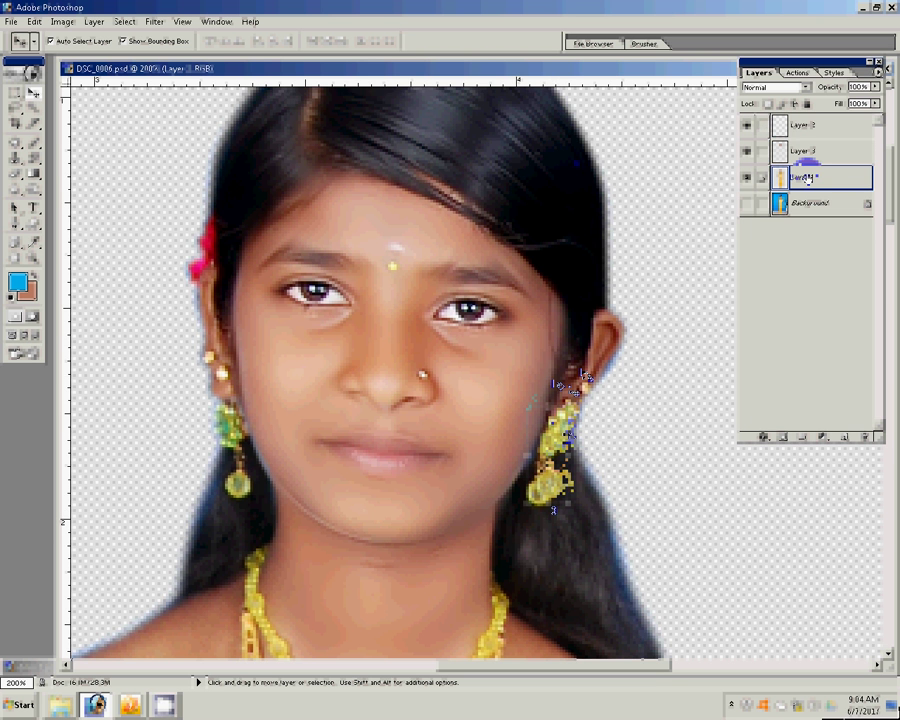
{"action": "left_click", "coordinate": [807, 179]}
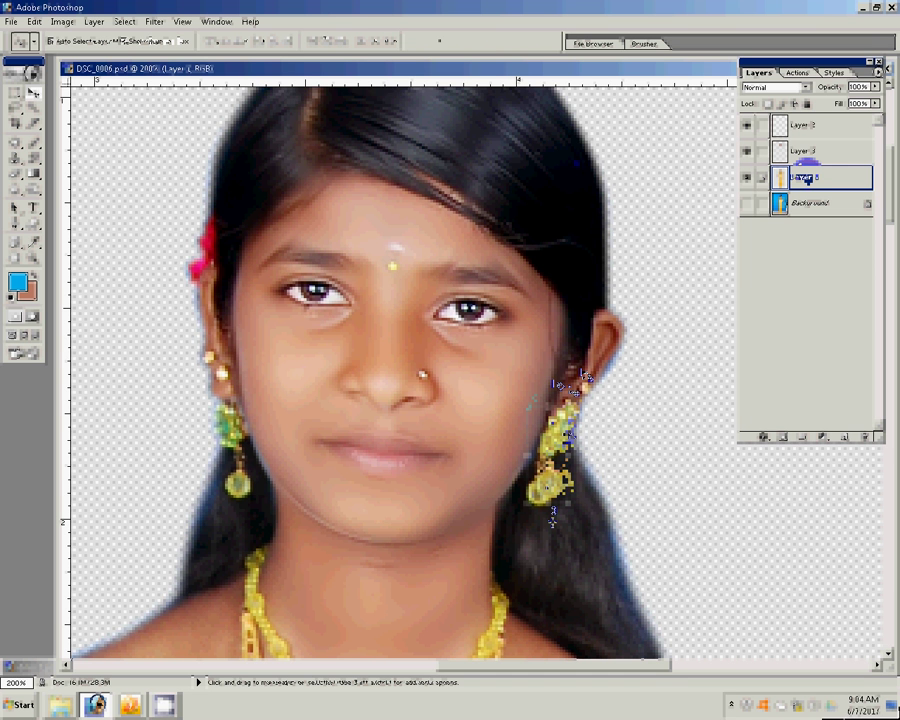
Clone-stamp over the left earring pendant and the skin beside the nose, keeping the name Layer 1.
{"action": "key", "text": "s"}
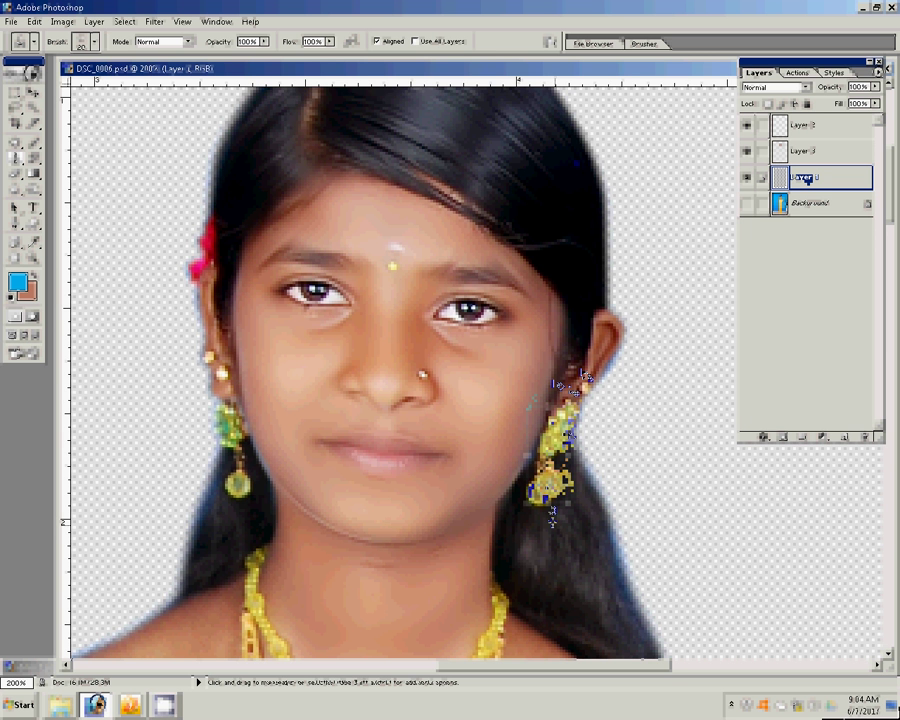
{"action": "left_click_drag", "start_coordinate": [234, 477], "coordinate": [232, 490]}
{"action": "key", "text": "Return"}
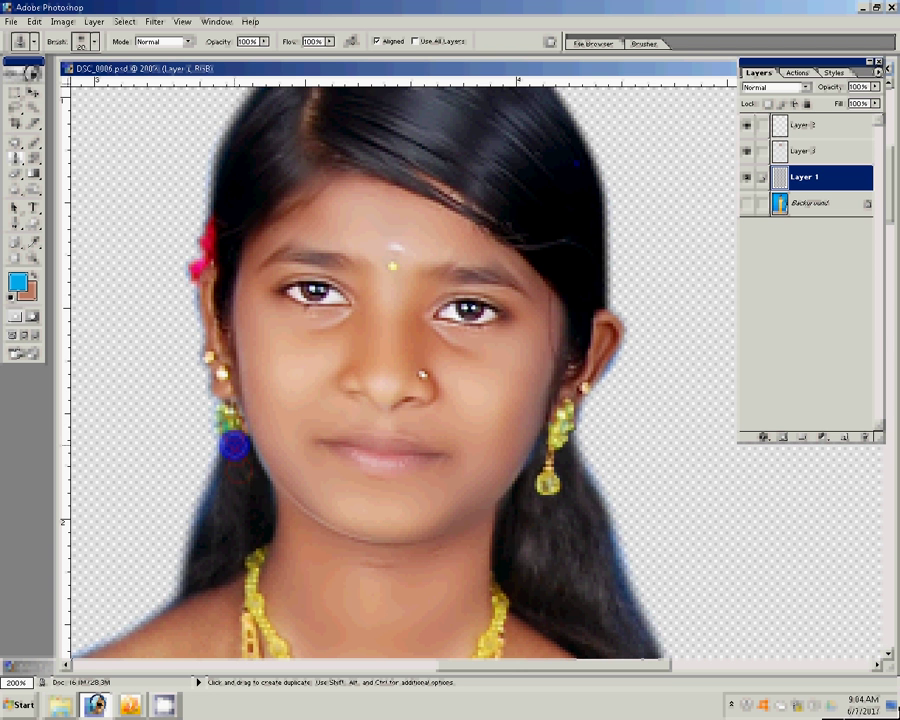
{"action": "left_click", "coordinate": [340, 386]}
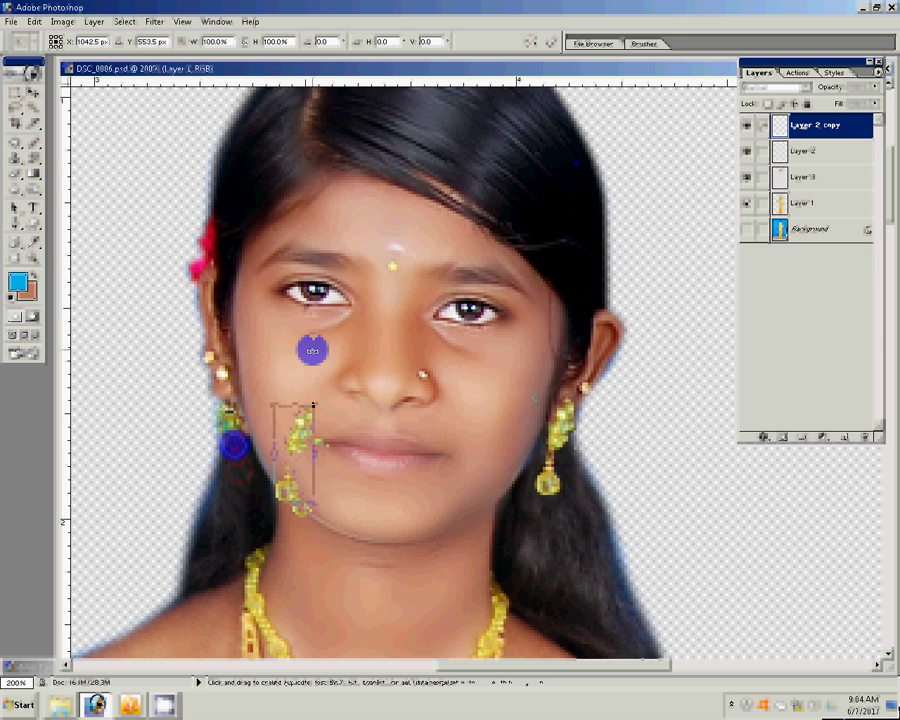
Flip the earring copy horizontally and rotate it onto the other ear.
{"action": "right_click", "coordinate": [311, 348]}
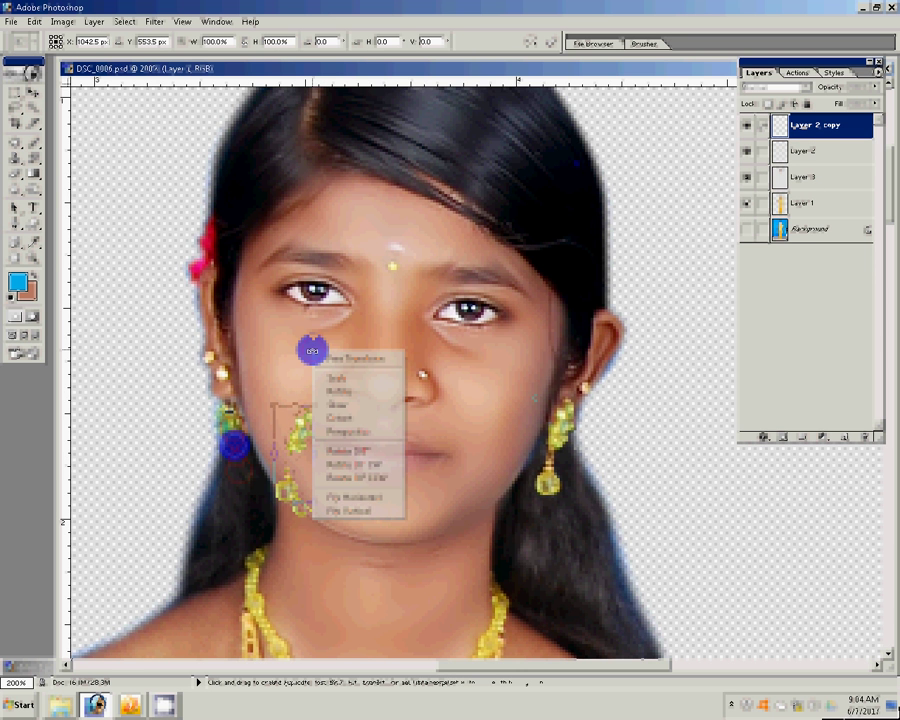
{"action": "key", "text": "Return"}
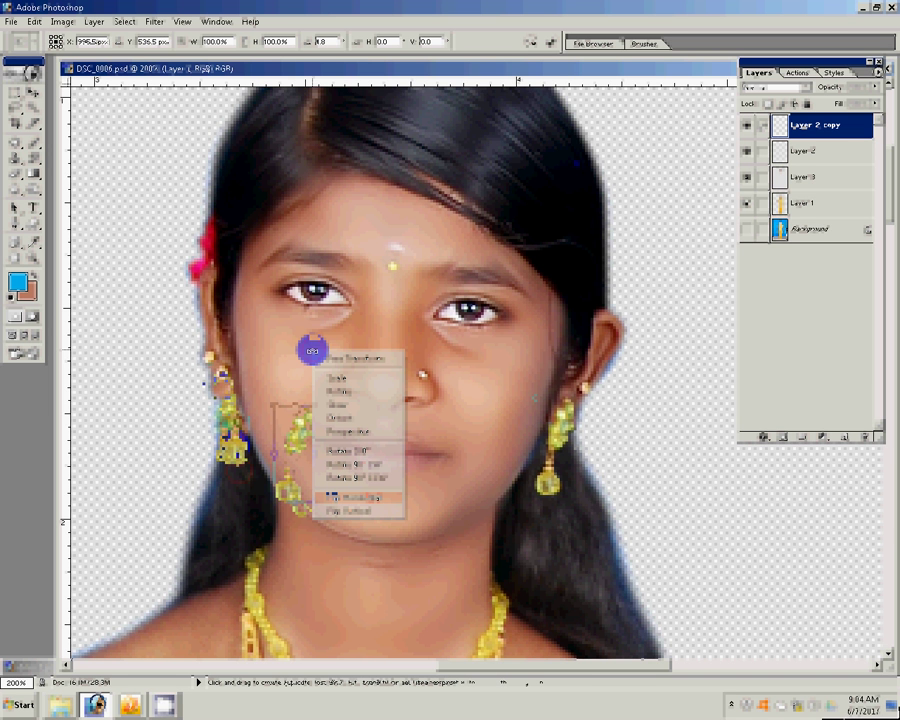
{"action": "left_click_drag", "start_coordinate": [312, 350], "coordinate": [265, 360]}
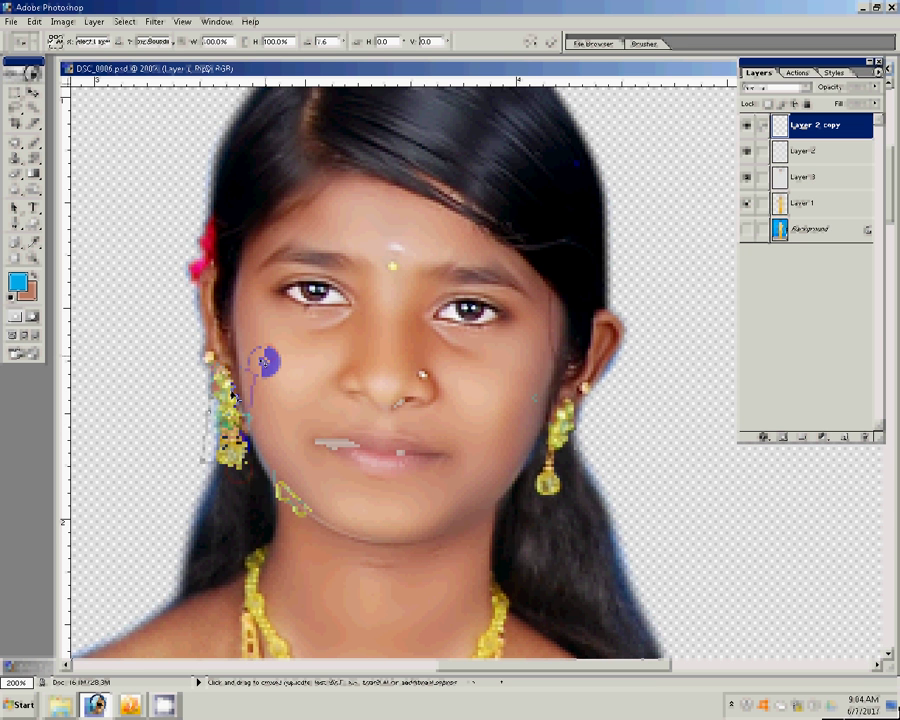
{"action": "key", "text": "Return"}
{"action": "left_click", "coordinate": [33, 258]}
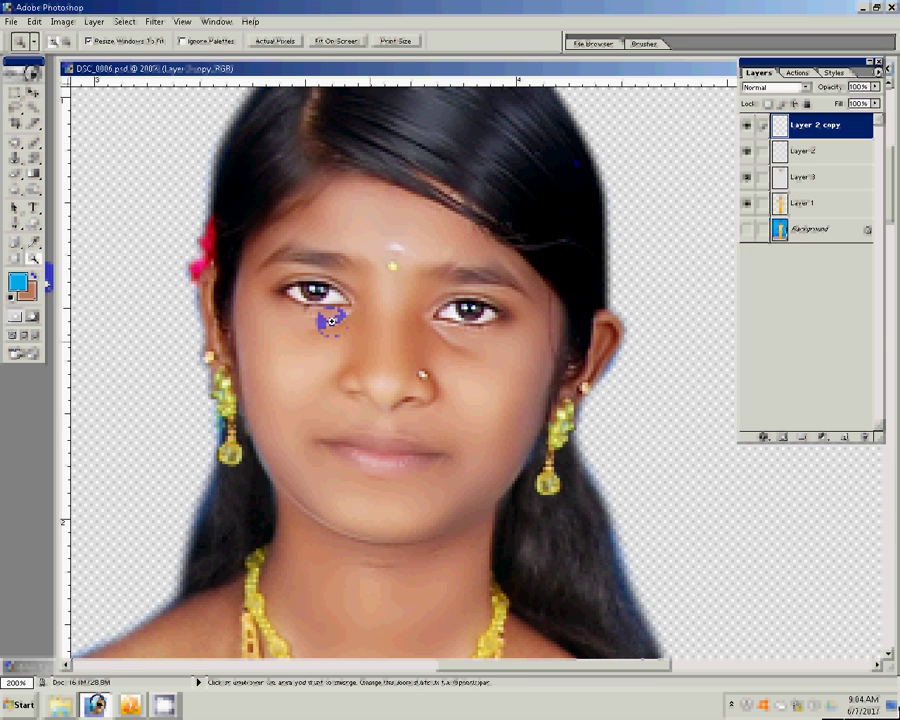
Zoom out, then select Layer 3 and apply a free transform to it.
{"action": "left_click", "coordinate": [330, 320]}
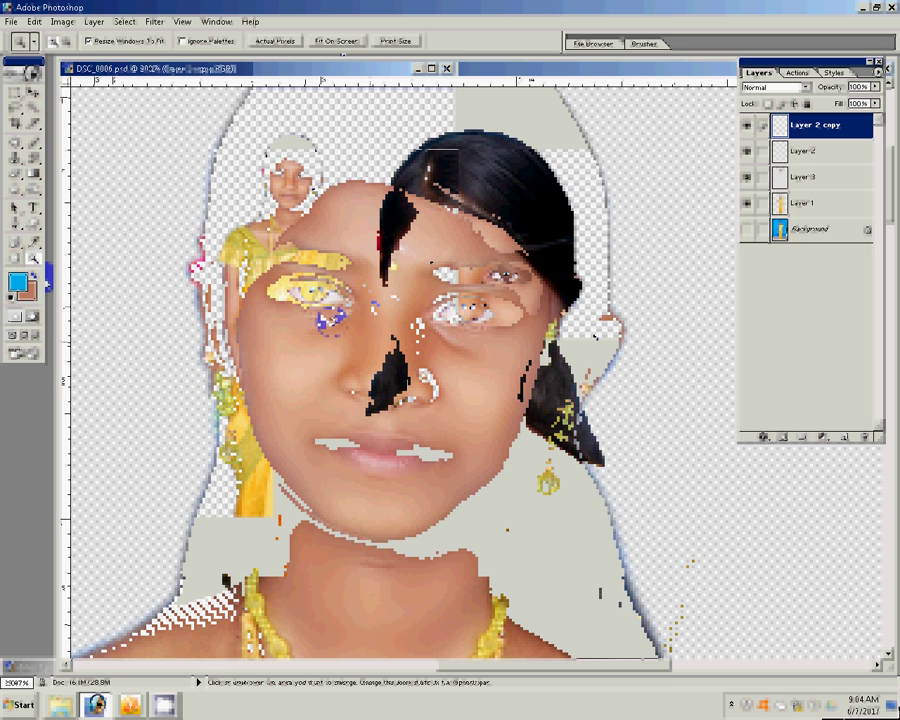
{"action": "key", "text": "alt+bracketleft"}
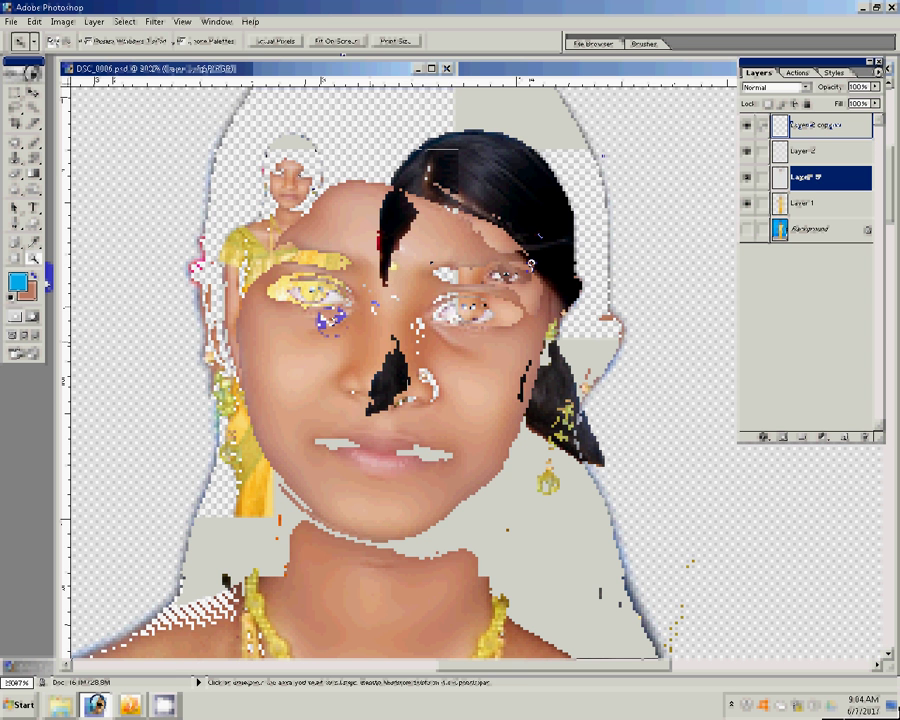
{"action": "key", "text": "ctrl+t"}
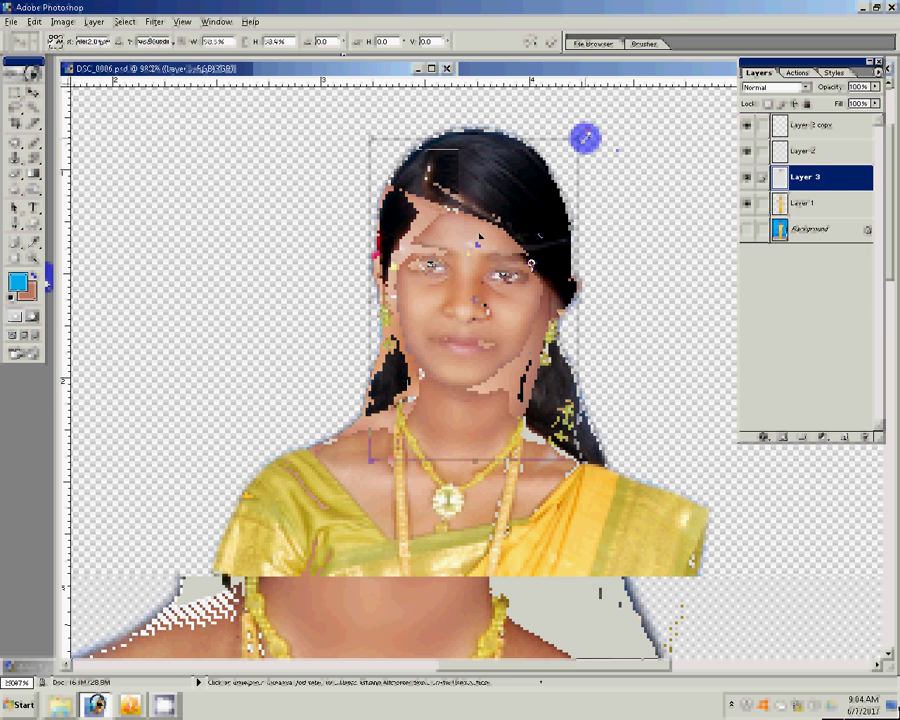
{"action": "key", "text": "Return"}
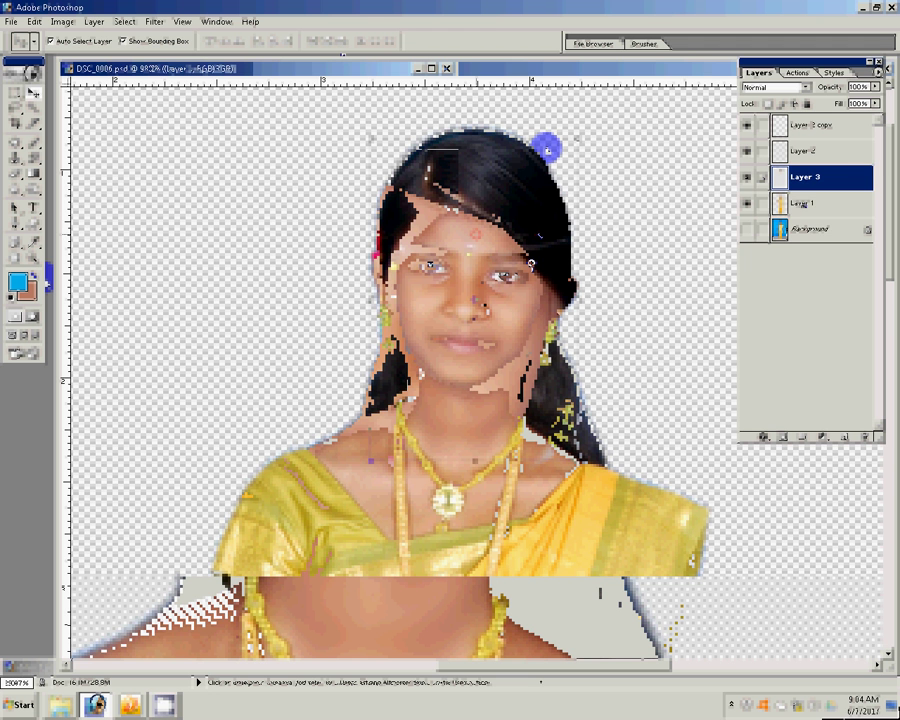
On Layer 1, clone-stamp over the spot beside the left earring.
{"action": "left_click", "coordinate": [800, 203]}
{"action": "key", "text": "s"}
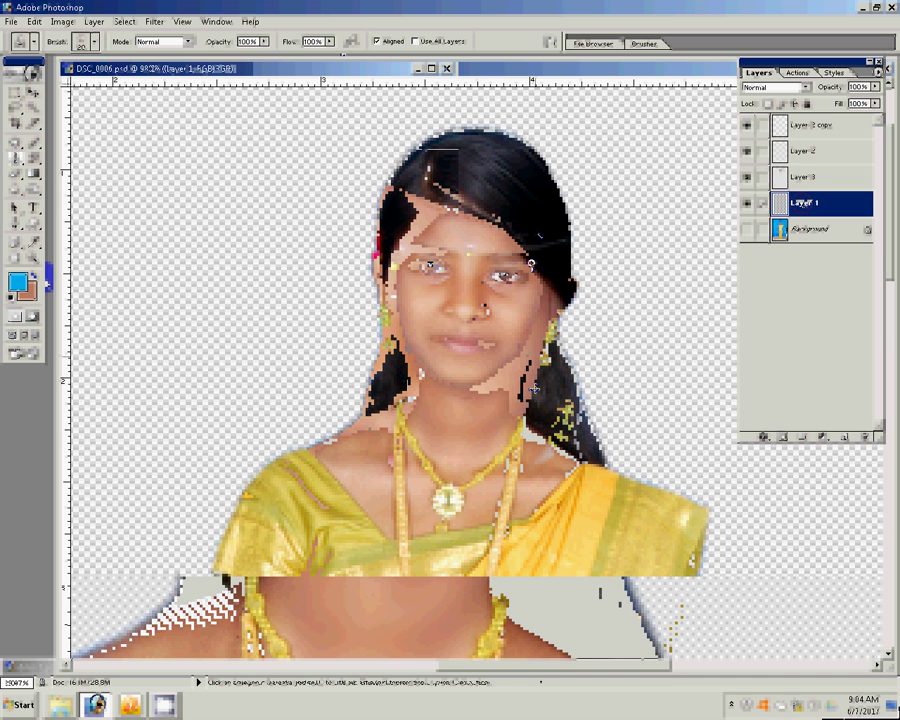
{"action": "left_click", "coordinate": [395, 320], "text": "alt"}
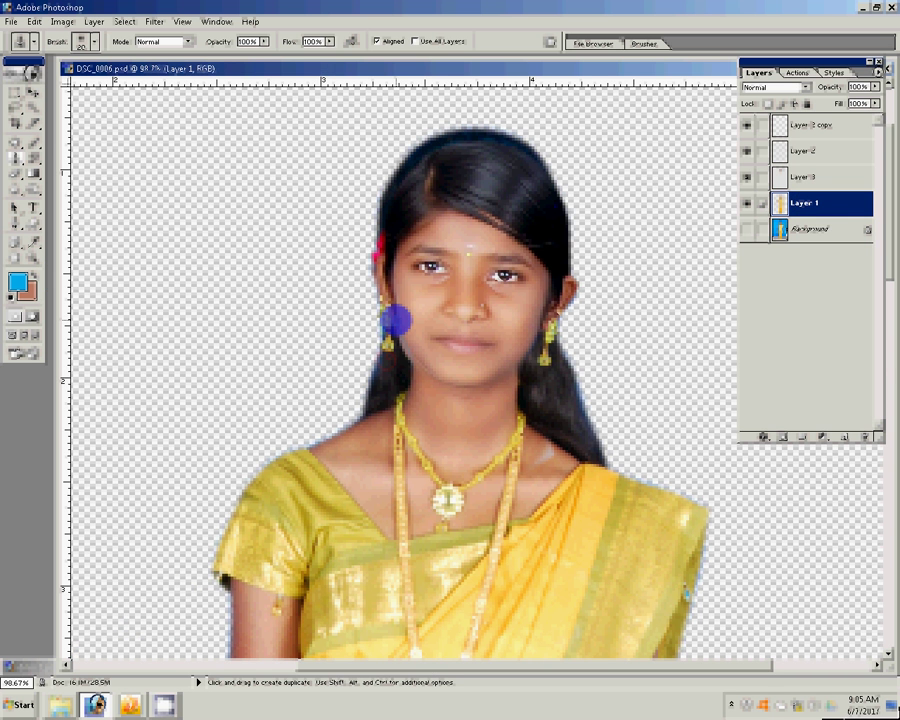
{"action": "left_click", "coordinate": [395, 320]}
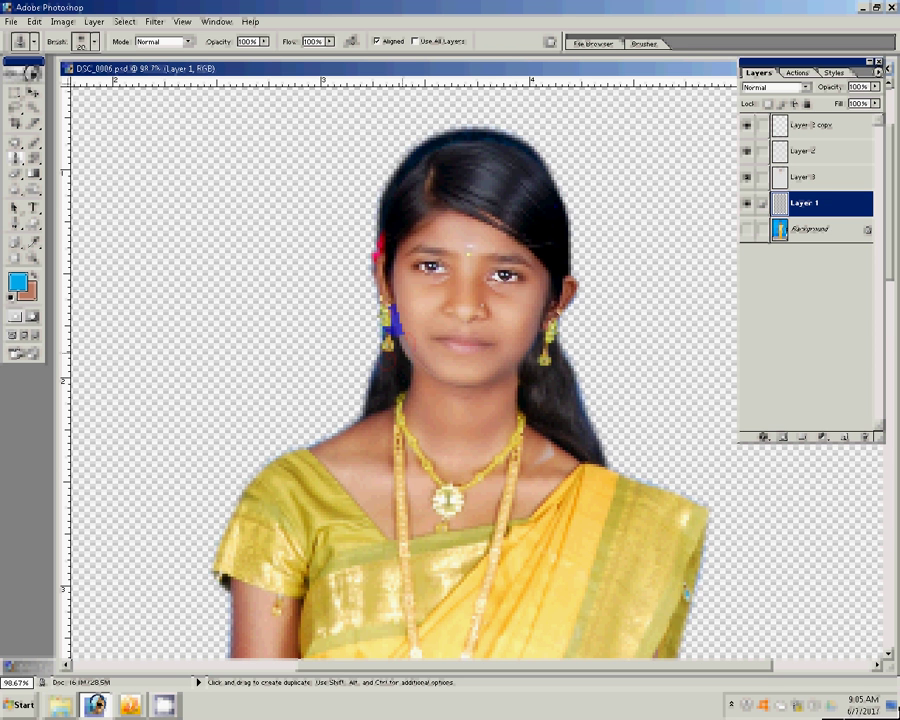
{"action": "left_click_drag", "start_coordinate": [382, 326], "coordinate": [377, 349]}
{"action": "left_click_drag", "start_coordinate": [818, 208], "coordinate": [800, 200]}
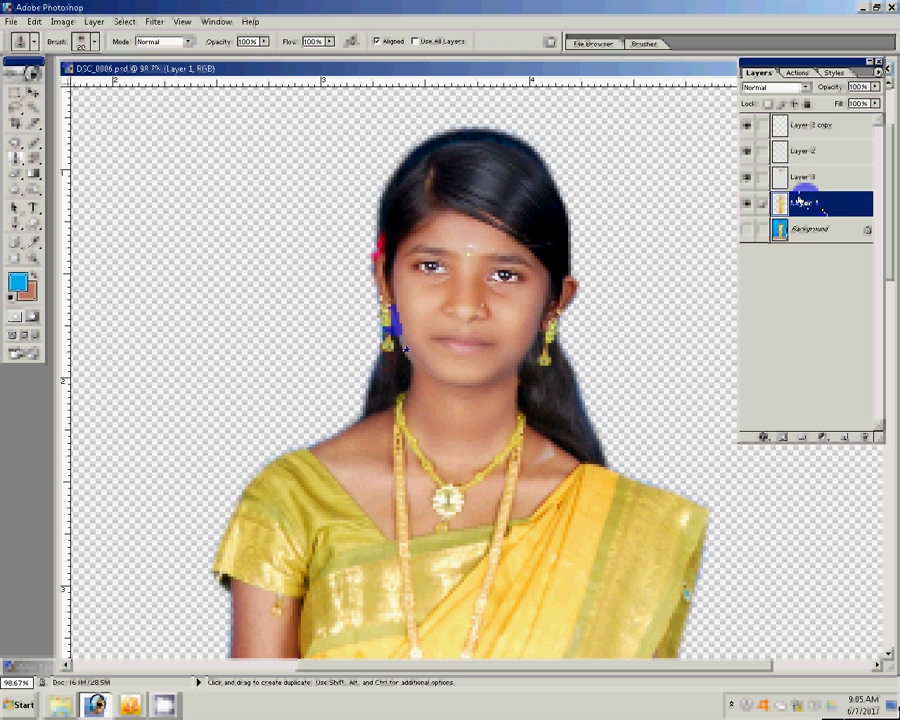
Erase the pale halo along the hair's top-left edge and fit the portrait on screen.
{"action": "key", "text": "e"}
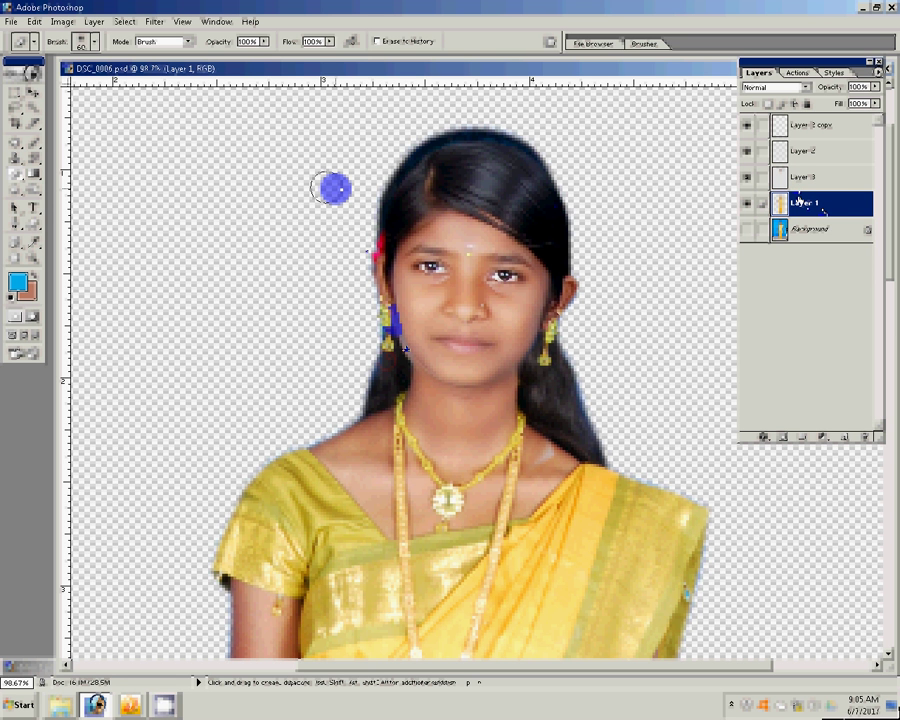
{"action": "mouse_move", "coordinate": [383, 215]}
{"action": "left_mouse_down"}
{"action": "mouse_move", "coordinate": [410, 152]}
{"action": "mouse_move", "coordinate": [468, 132]}
{"action": "left_mouse_up"}
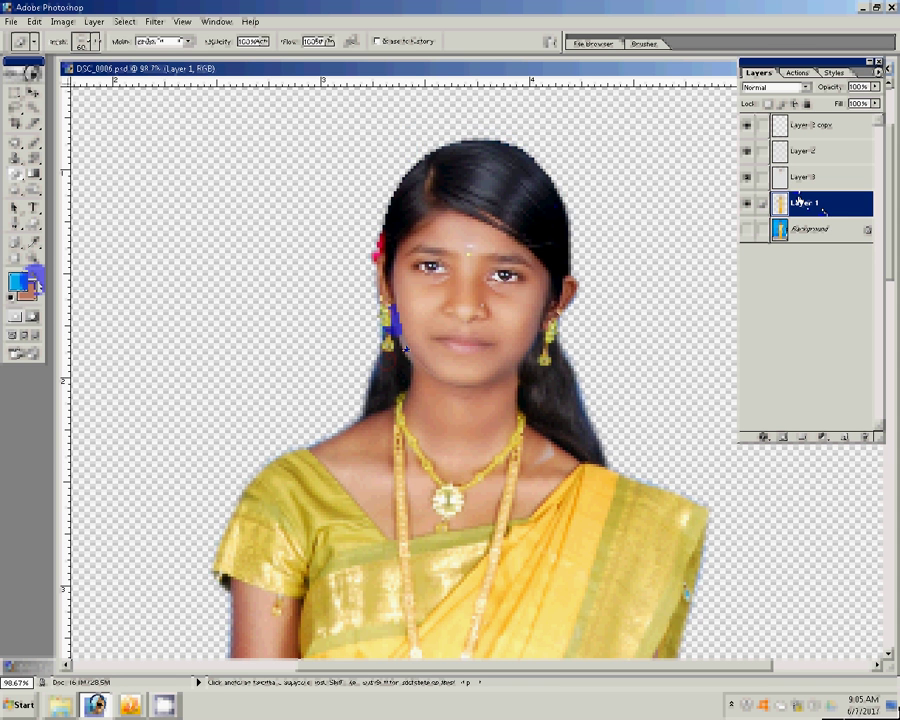
{"action": "key", "text": "z"}
{"action": "left_click", "coordinate": [320, 41]}
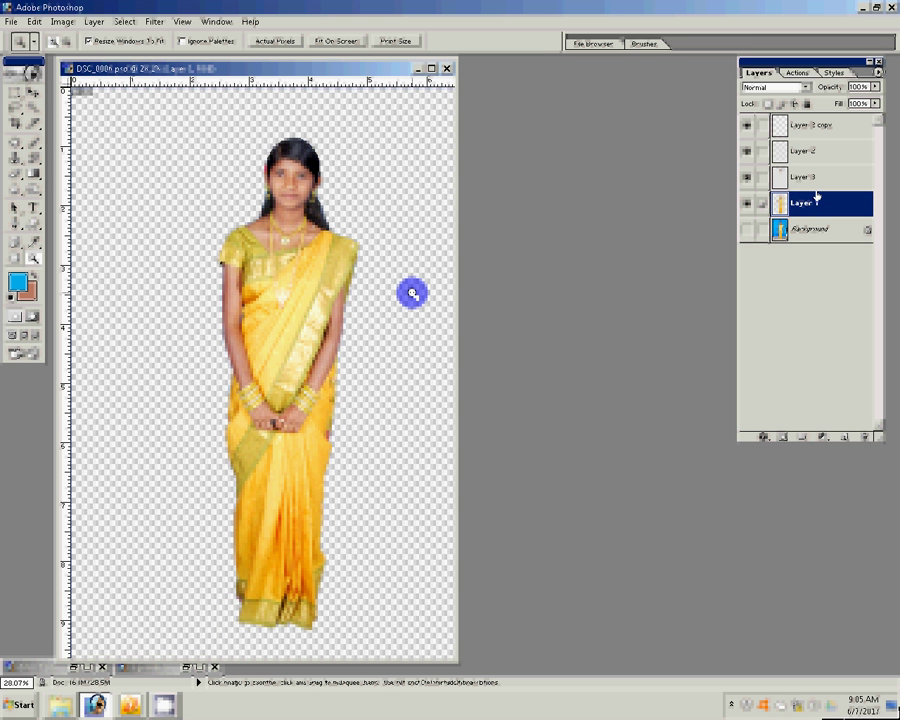
Reorder the layer stack, moving Layer 1 and then Layer 3 higher.
{"action": "left_click_drag", "start_coordinate": [813, 194], "coordinate": [806, 176]}
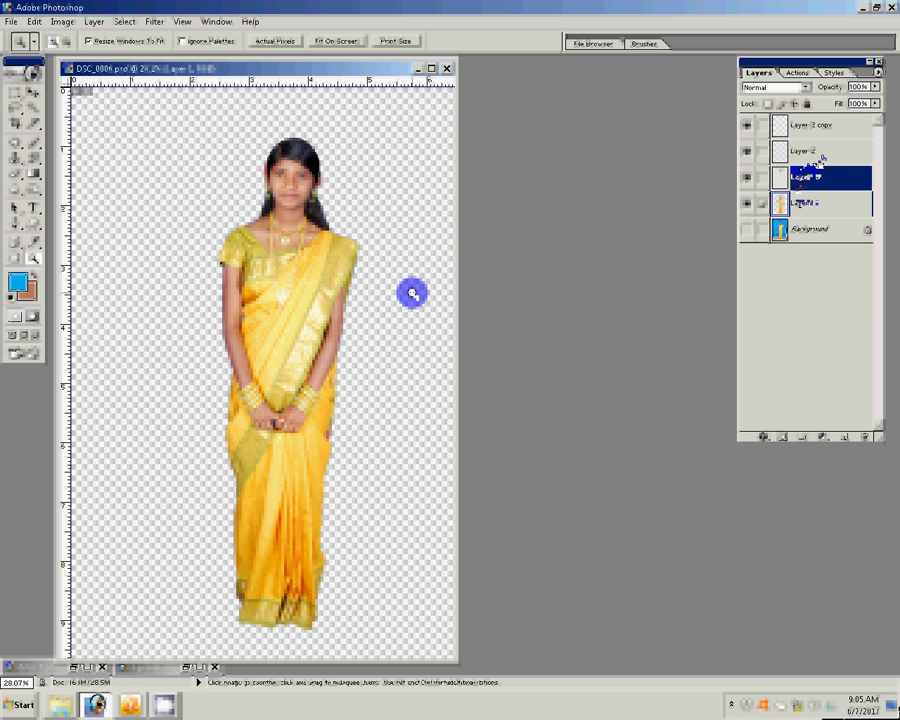
{"action": "left_click_drag", "start_coordinate": [813, 197], "coordinate": [839, 242]}
{"action": "left_click", "coordinate": [815, 170]}
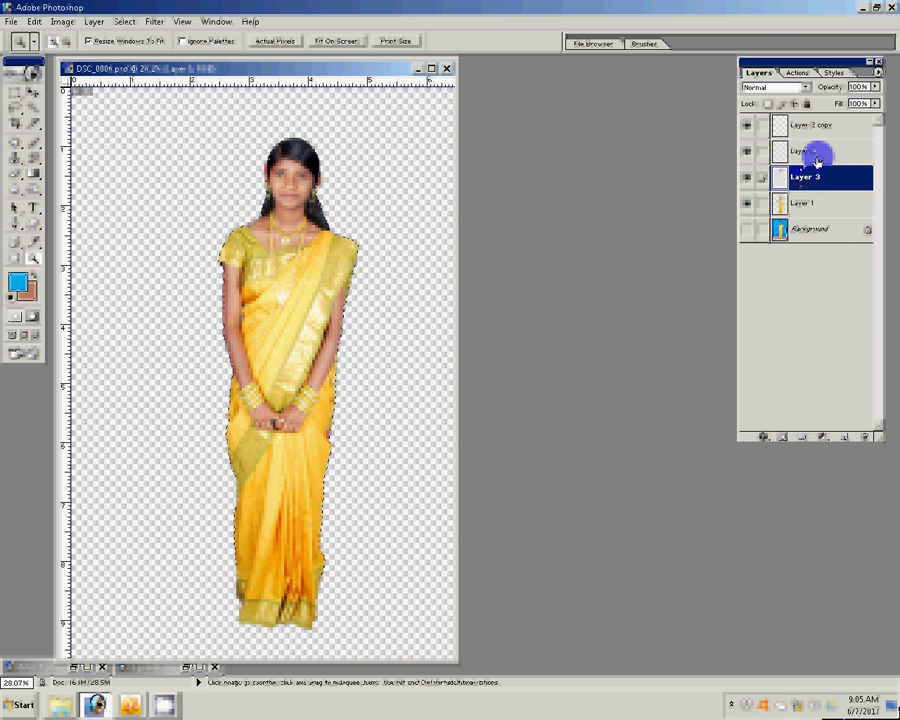
{"action": "left_click", "coordinate": [813, 128]}
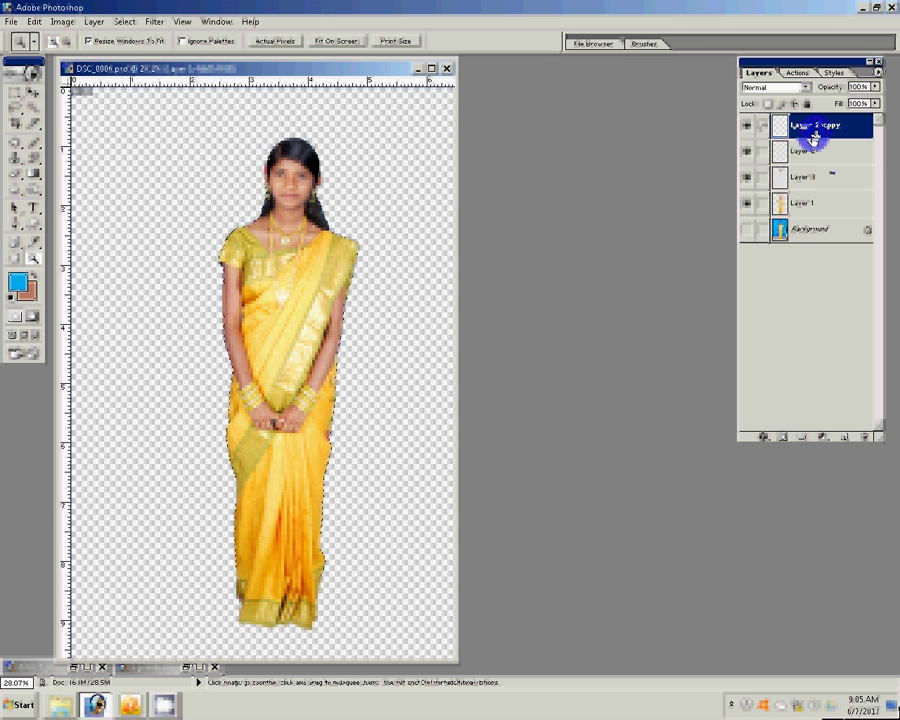
{"action": "left_click", "coordinate": [814, 150]}
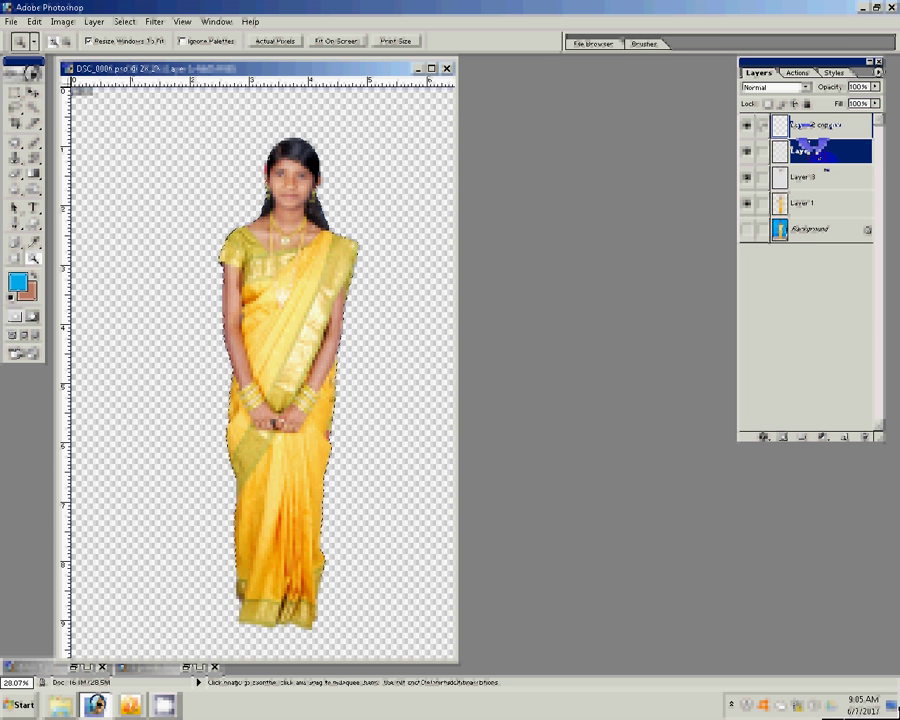
{"action": "left_click", "coordinate": [815, 178]}
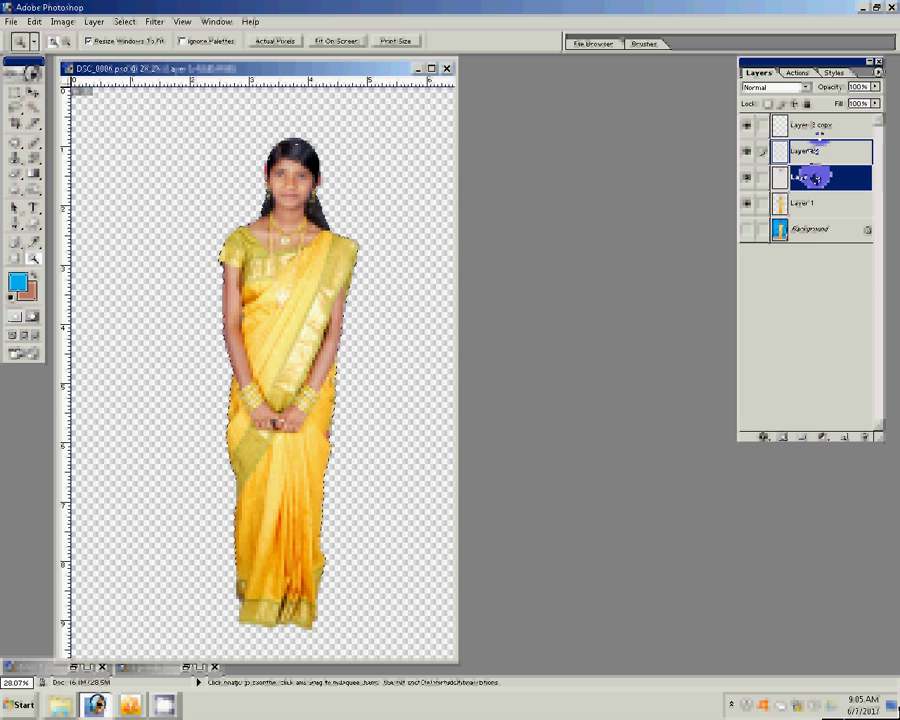
{"action": "left_click_drag", "start_coordinate": [815, 178], "coordinate": [817, 148]}
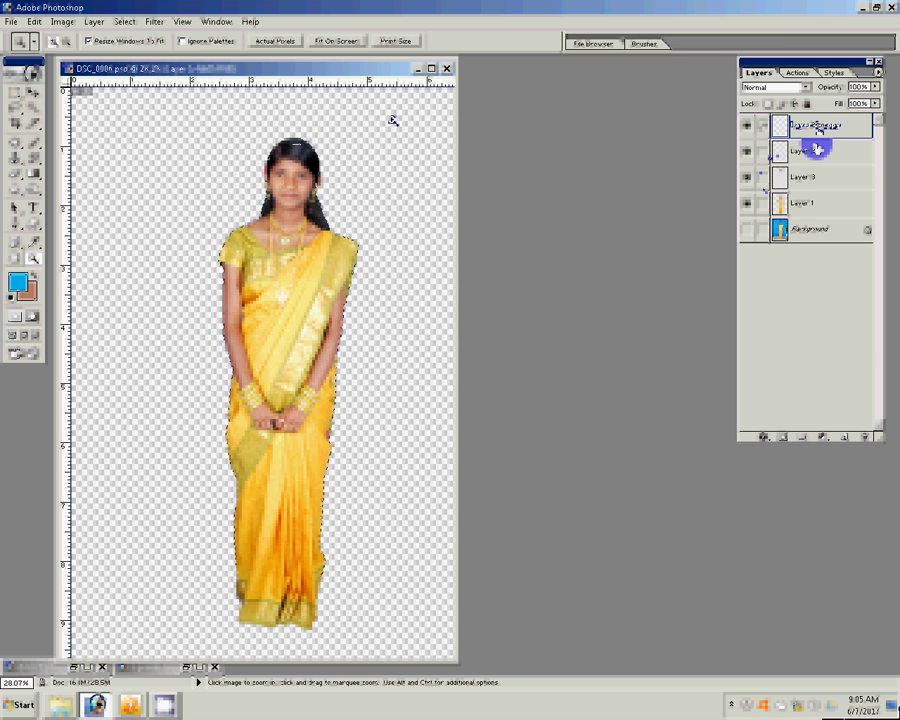
Select Layer 2 copy and rotate the mirrored earring about -3.2° in a free transform.
{"action": "left_click", "coordinate": [33, 92]}
{"action": "key", "text": "ctrl+t"}
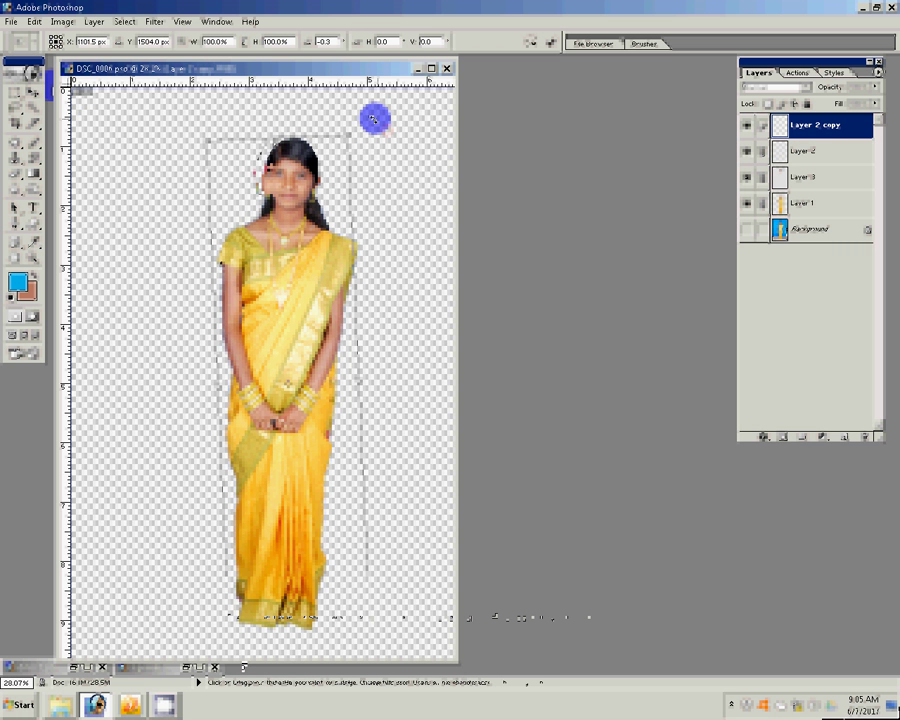
{"action": "left_click_drag", "start_coordinate": [372, 116], "coordinate": [375, 120]}
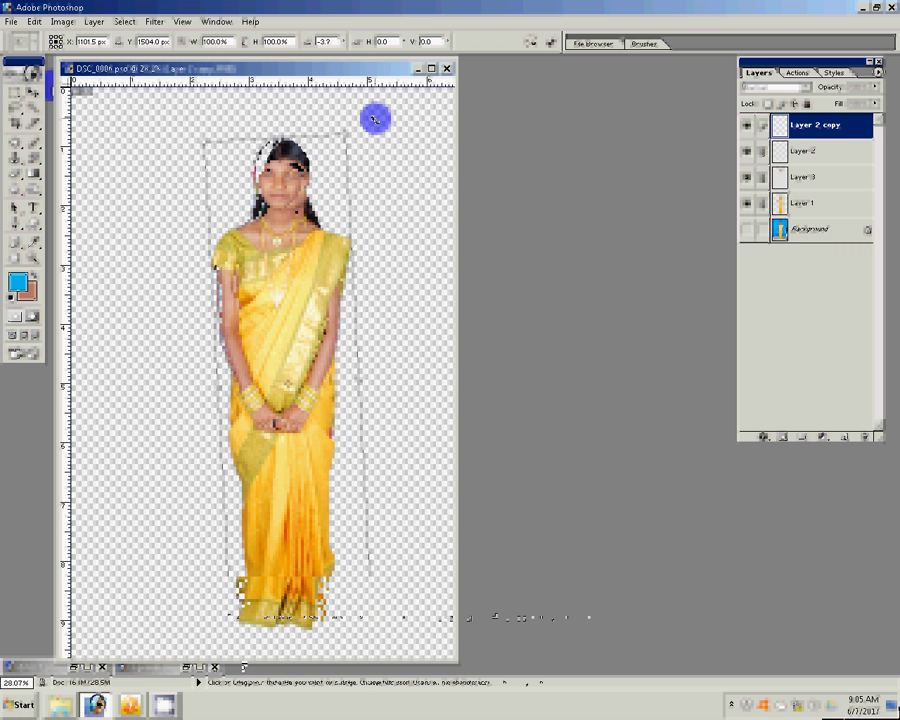
{"action": "left_click_drag", "start_coordinate": [278, 357], "coordinate": [291, 175]}
Commit the earring rotation, zoom out drass 1.psd and place its window beside the portrait.
{"action": "left_click", "coordinate": [462, 172]}
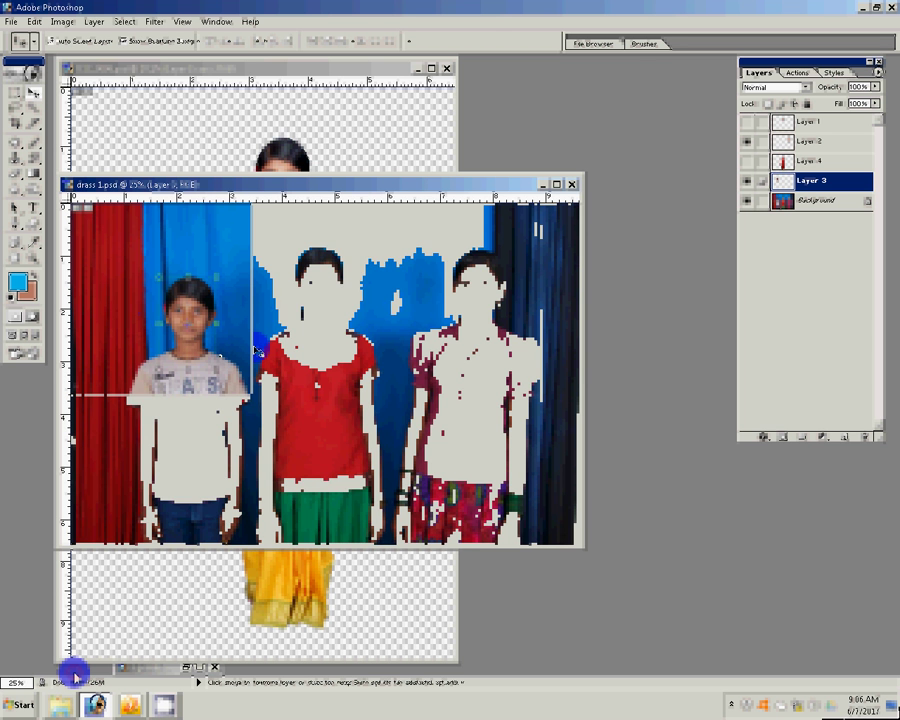
{"action": "key", "text": "z"}
{"action": "left_click", "coordinate": [258, 352], "text": "alt"}
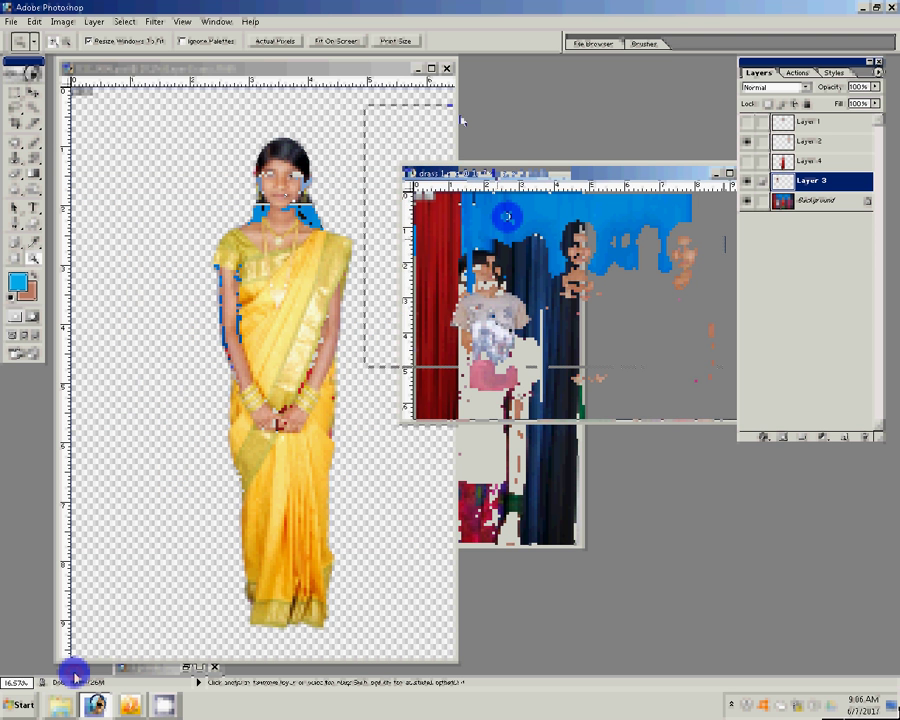
{"action": "left_click_drag", "start_coordinate": [504, 172], "coordinate": [466, 122]}
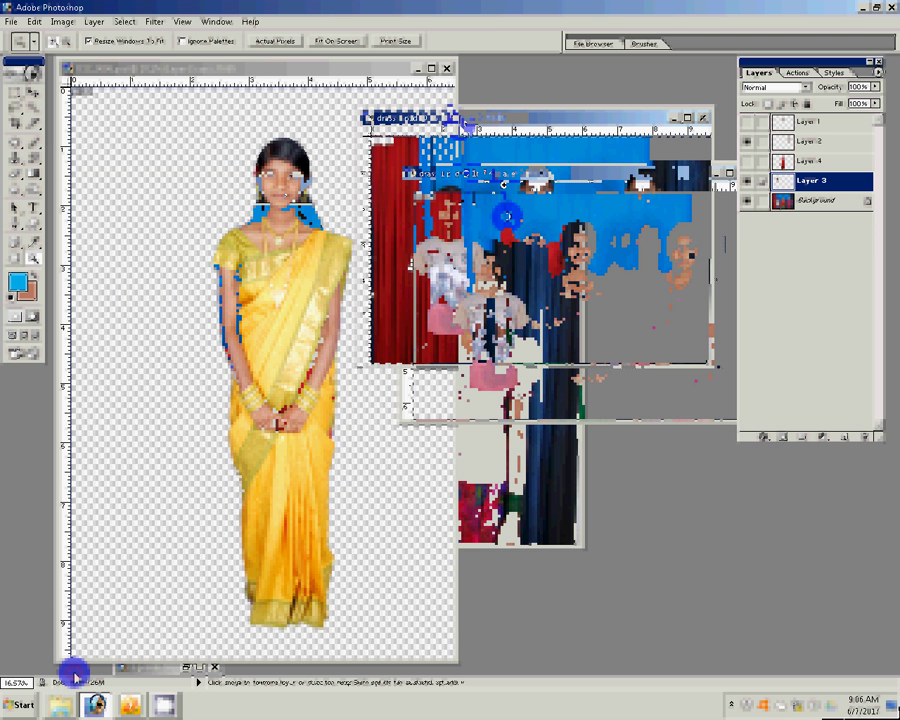